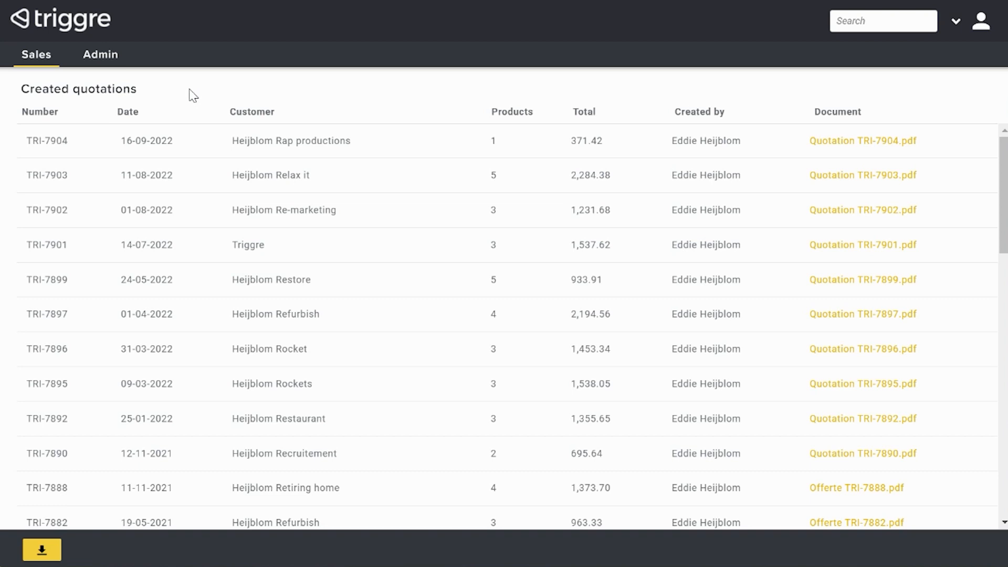
- Start a new quotation and enter Heijblom Refurbishment as the customer
mouse_move(45, 63)
left_click(53, 122)
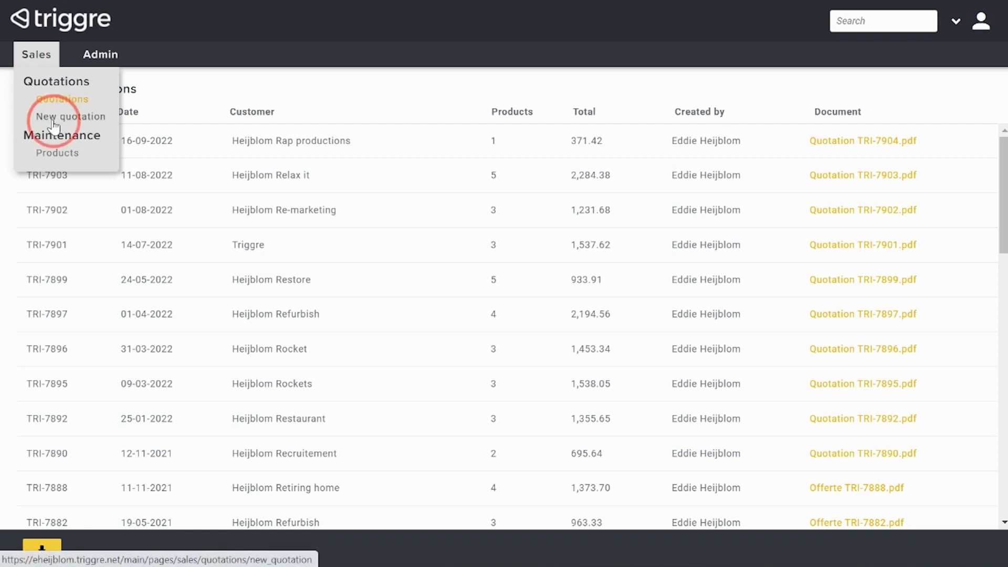
left_click(247, 143)
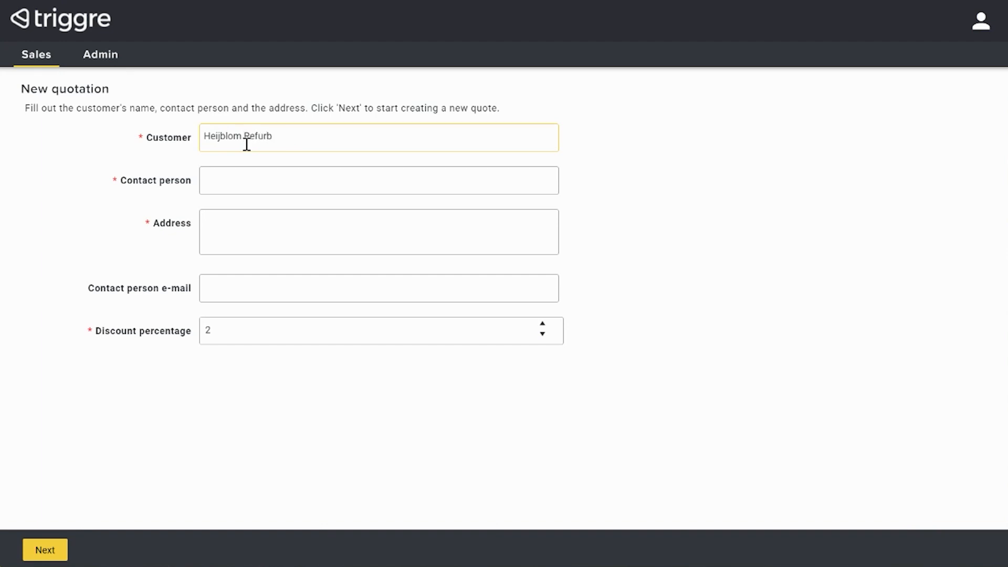
type("nt")
key("Tab")
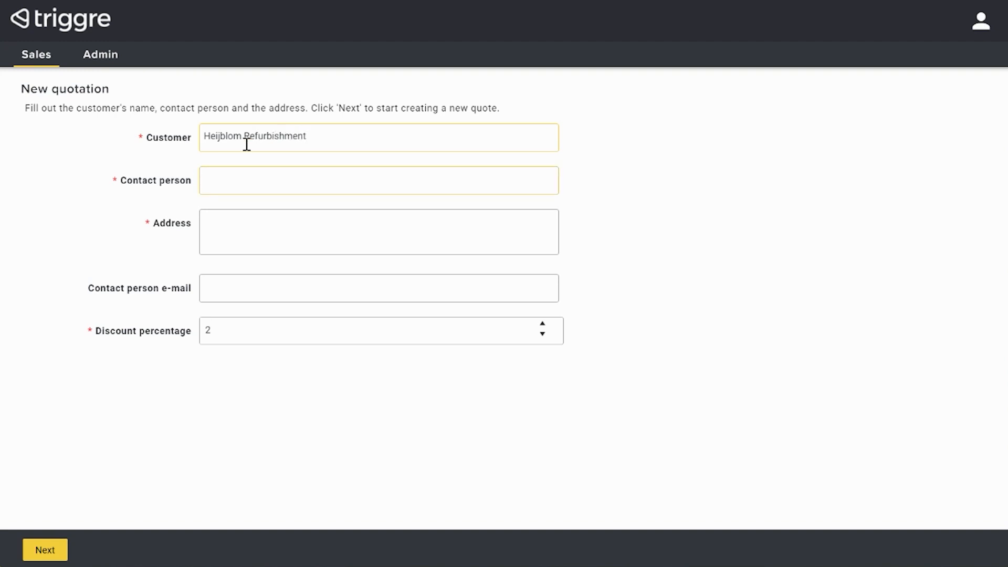
- Enter Triggre as contact person, fill in the address and the contact person's e-mail, and continue to the article list
type("Triggre")
key("Tab")
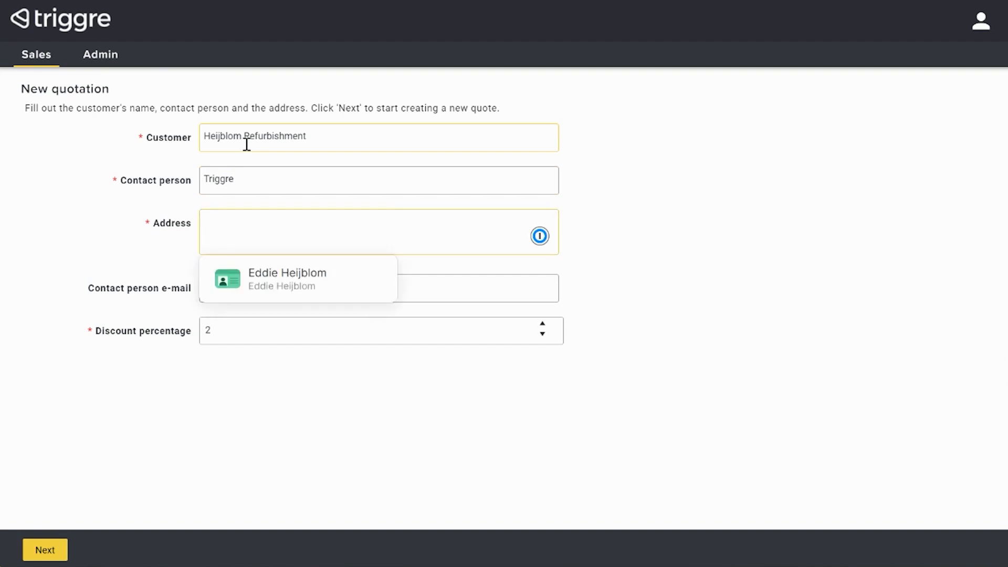
type("Maanlander 47")
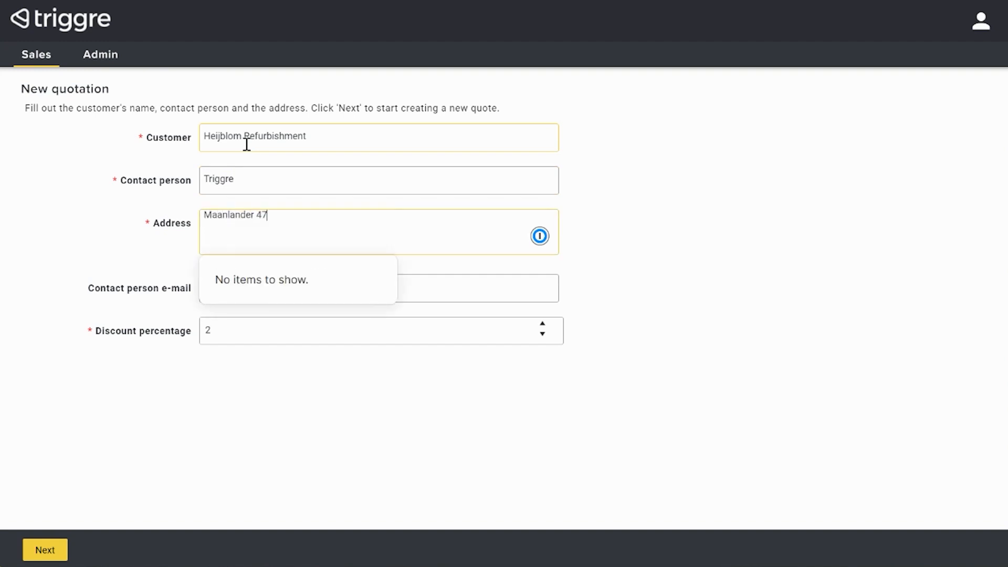
key("Tab")
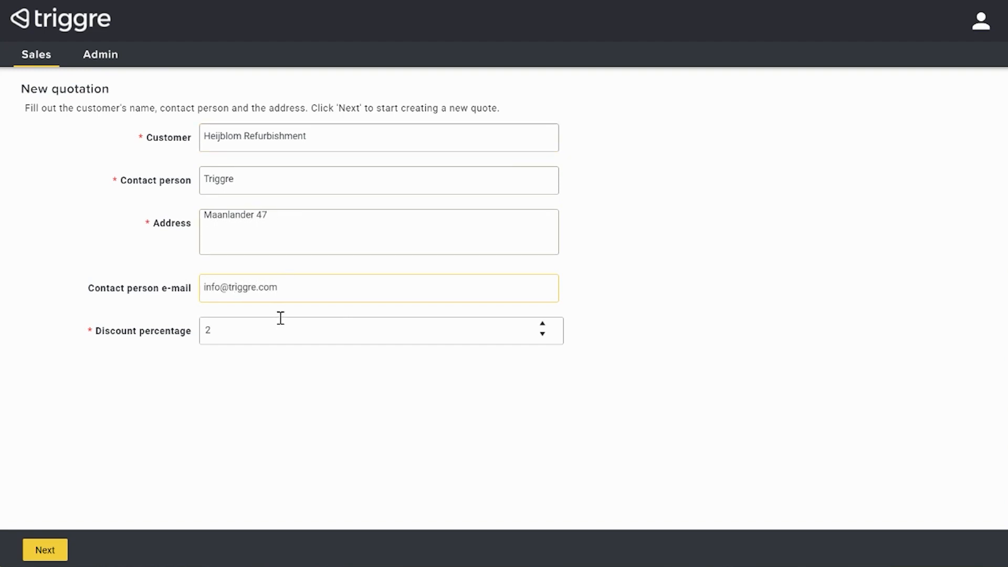
left_click(44, 551)
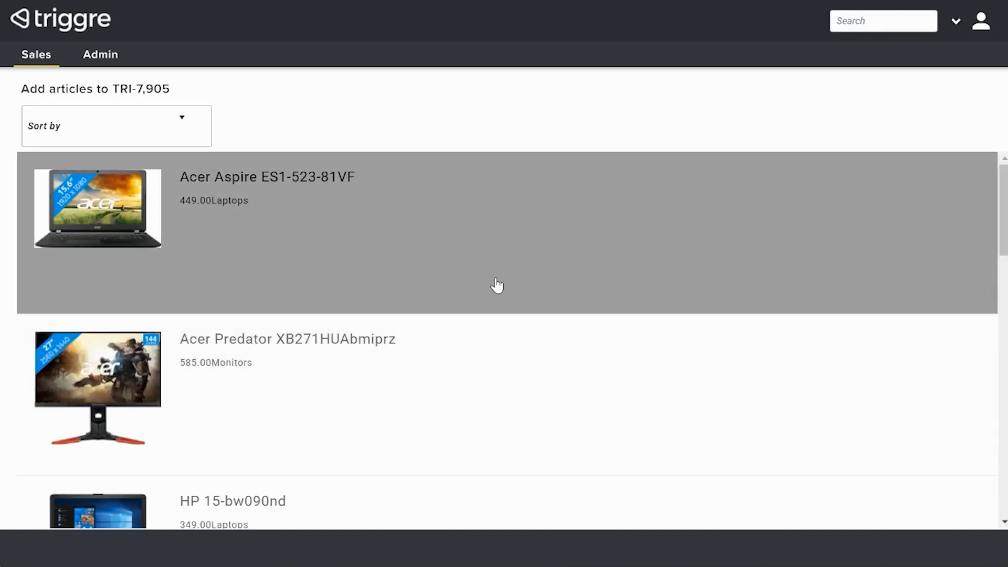
- Add the Acer Aspire ES1-523-81VF laptop to the quotation with an amount of 1
left_click(391, 277)
left_click(113, 549)
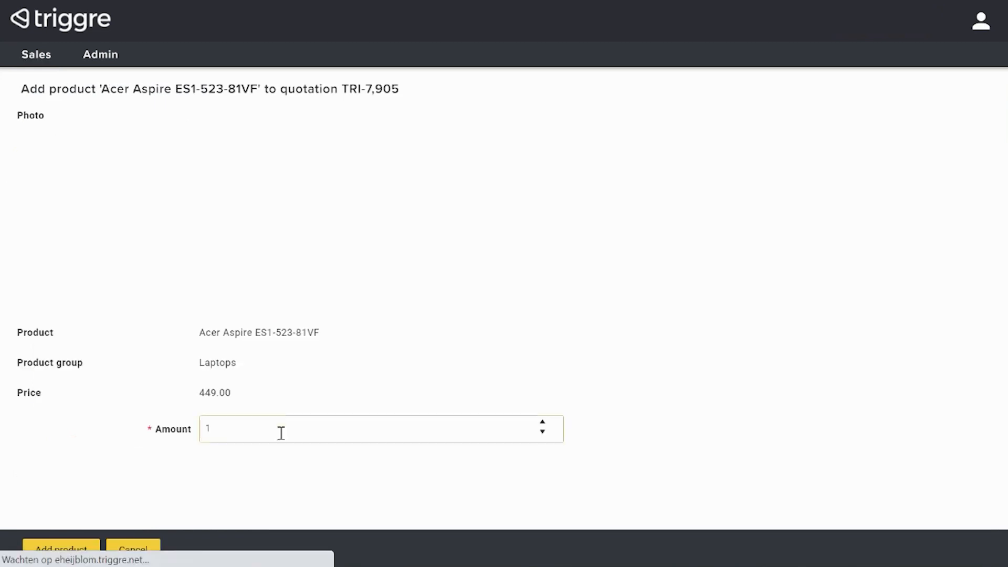
left_click(73, 550)
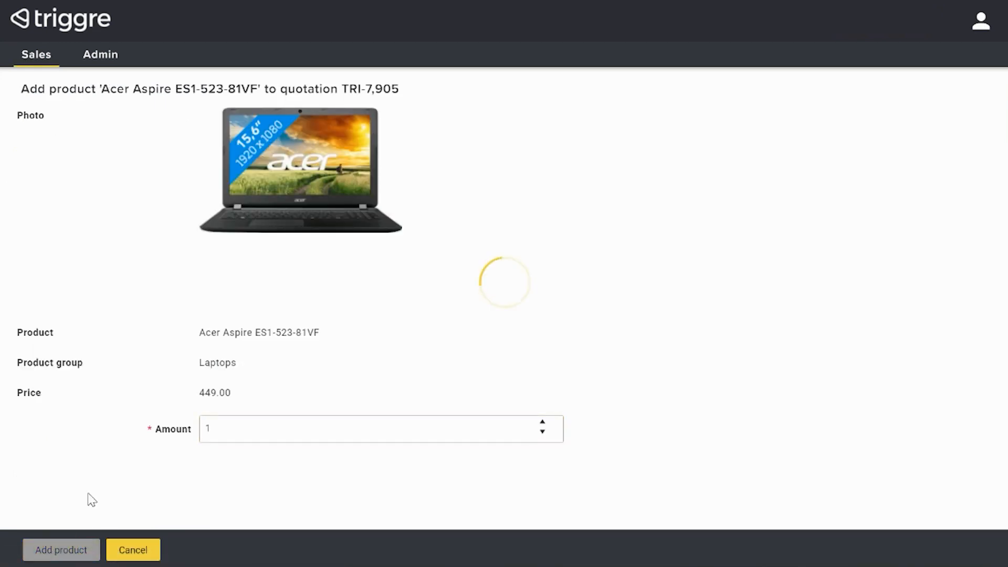
- Add the Acer Predator XB271HUAbmiprz monitor to the quotation and finalize the quotation
scroll(210, 428, "down", 3)
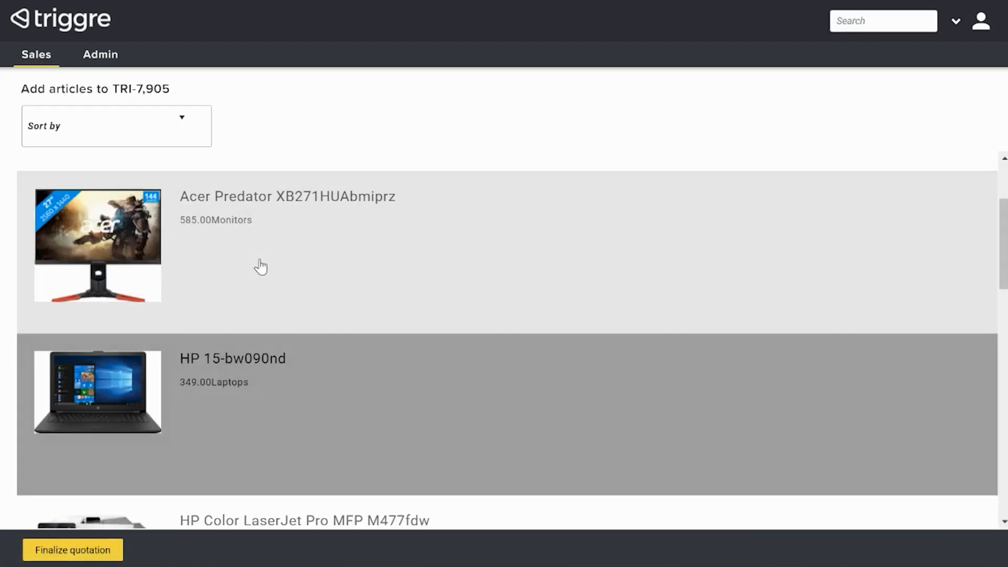
left_click(259, 265)
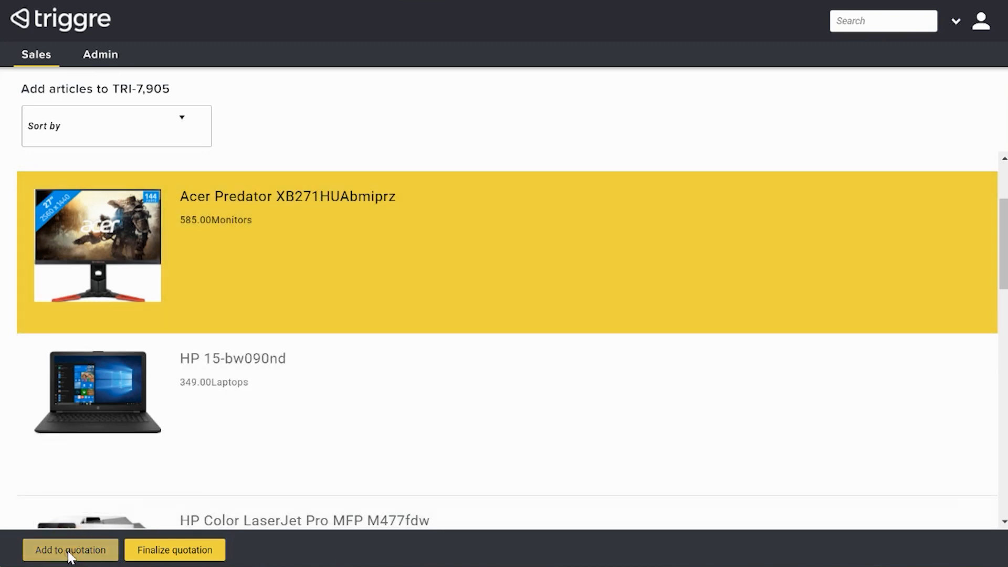
left_click(68, 550)
left_click(60, 549)
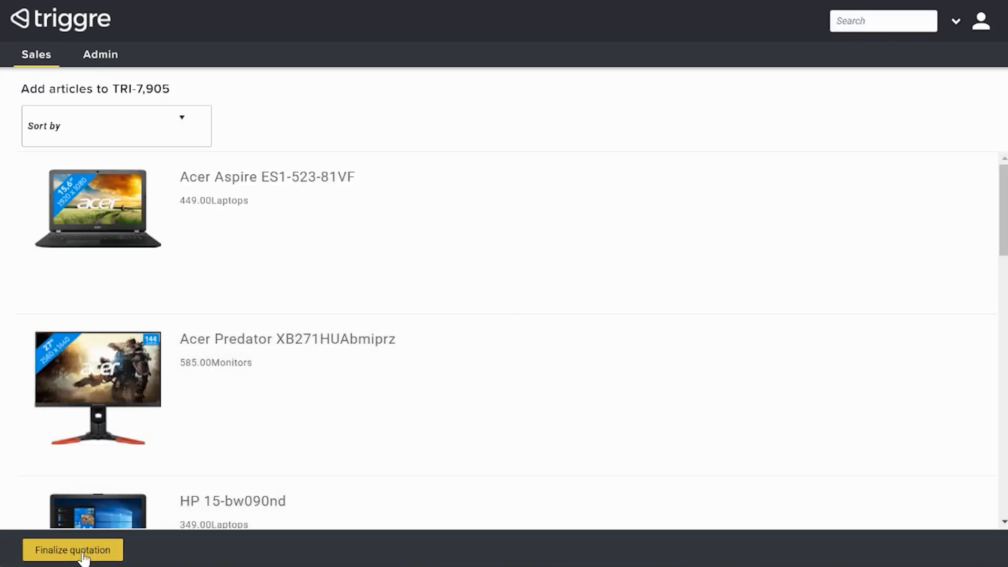
left_click(83, 555)
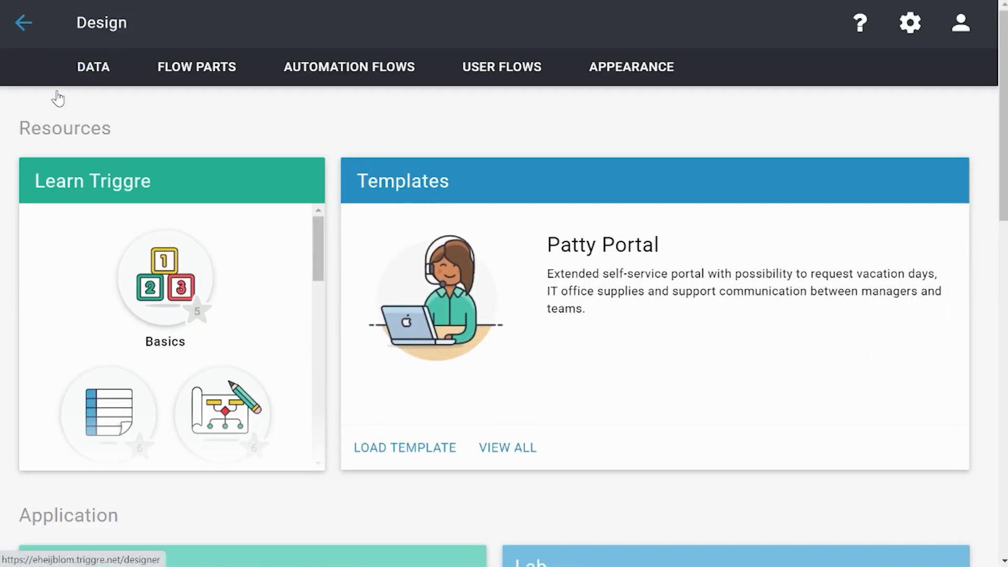
- Open the New quotation user flow in the designer and delete the Add product connection between Add products to quote and Create Quotation line
left_click(480, 72)
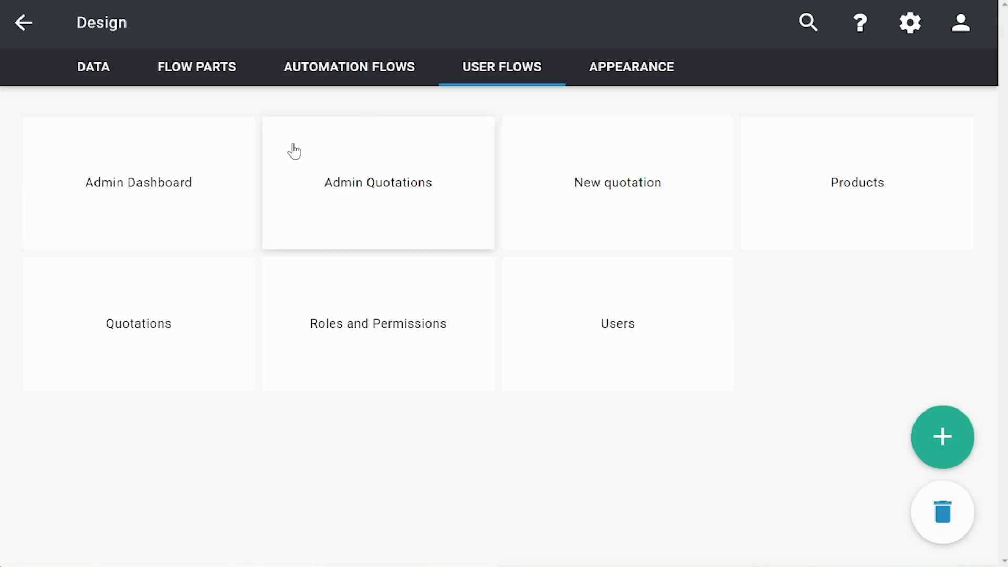
left_click(531, 187)
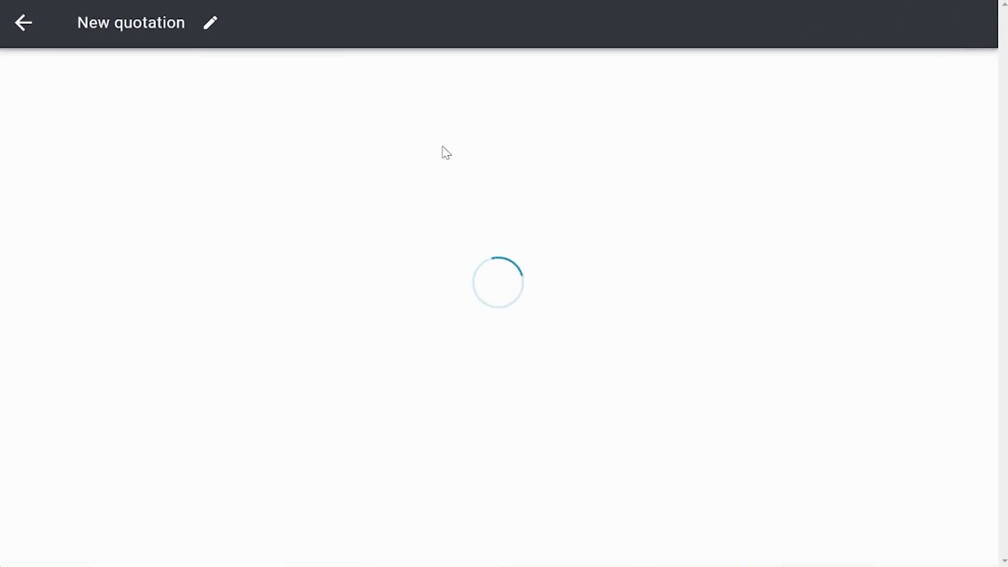
left_click_drag(798, 273, 634, 229)
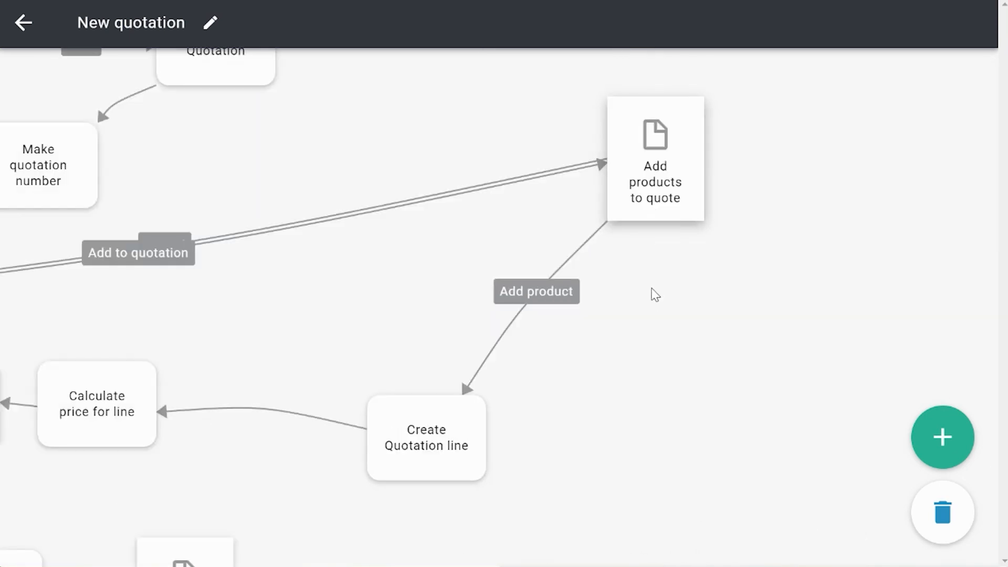
left_click_drag(648, 306, 698, 316)
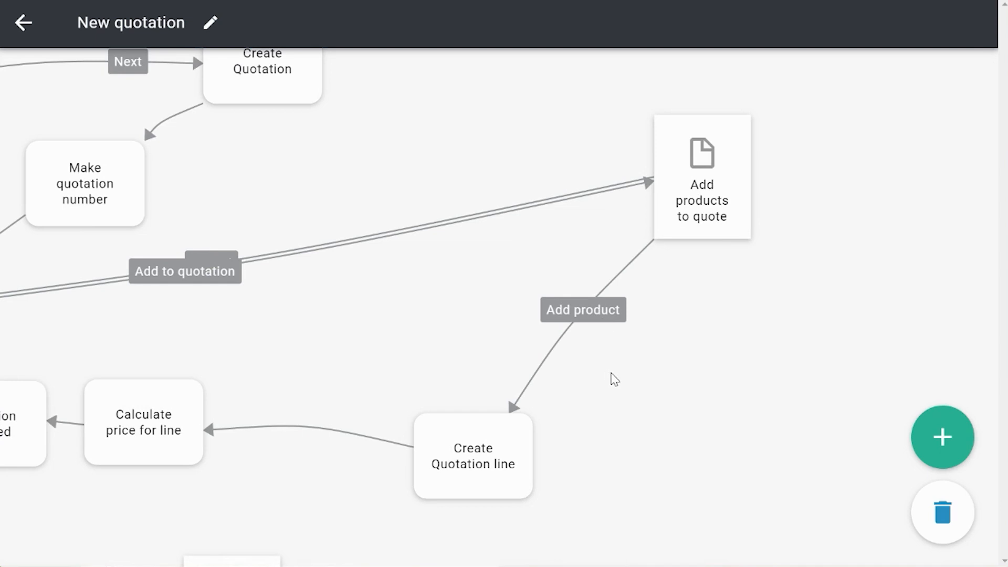
left_click(953, 517)
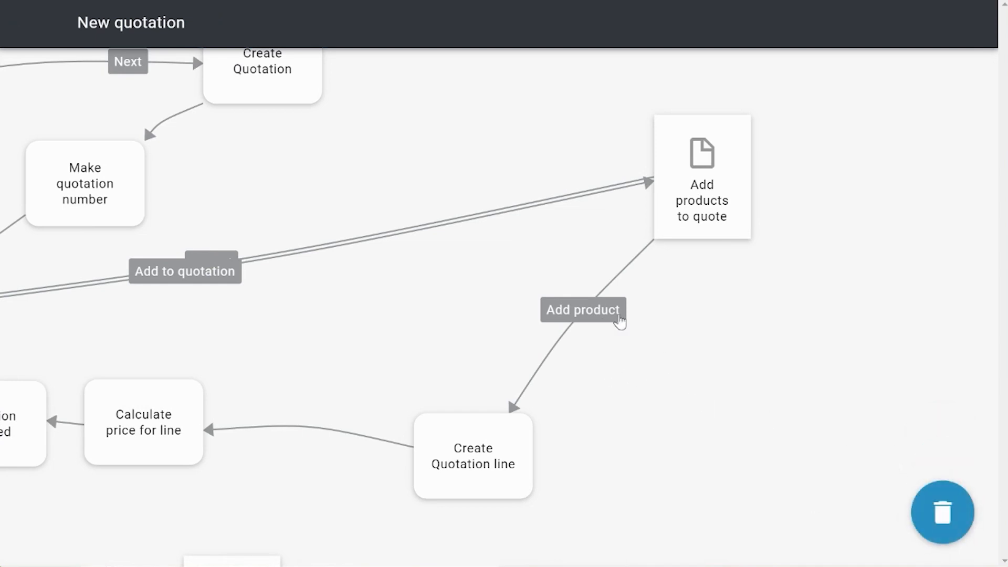
left_click(623, 310)
left_click(938, 517)
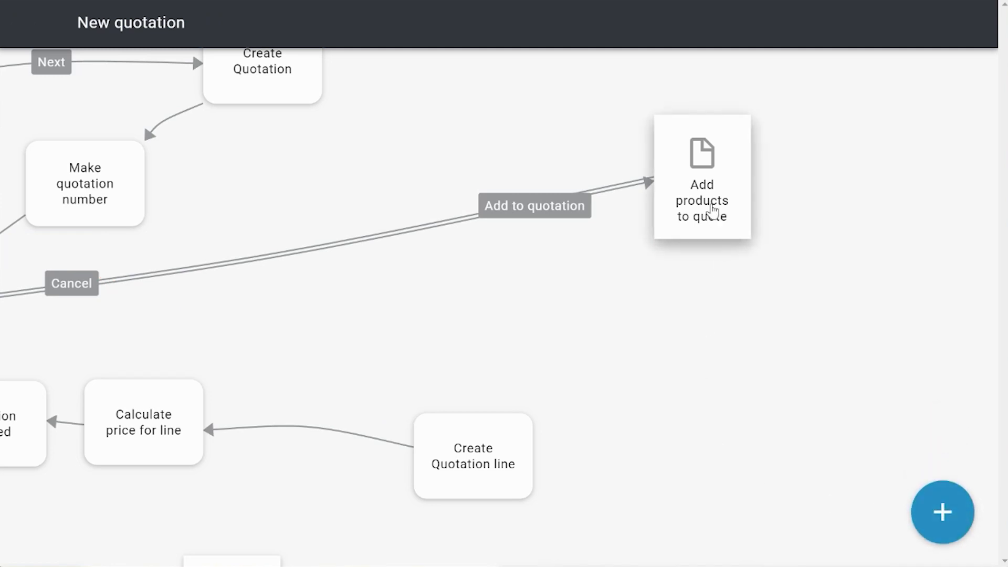
- Add a step from the Add products to quote page with the button text "Add product"
left_click(712, 210)
left_click(826, 177)
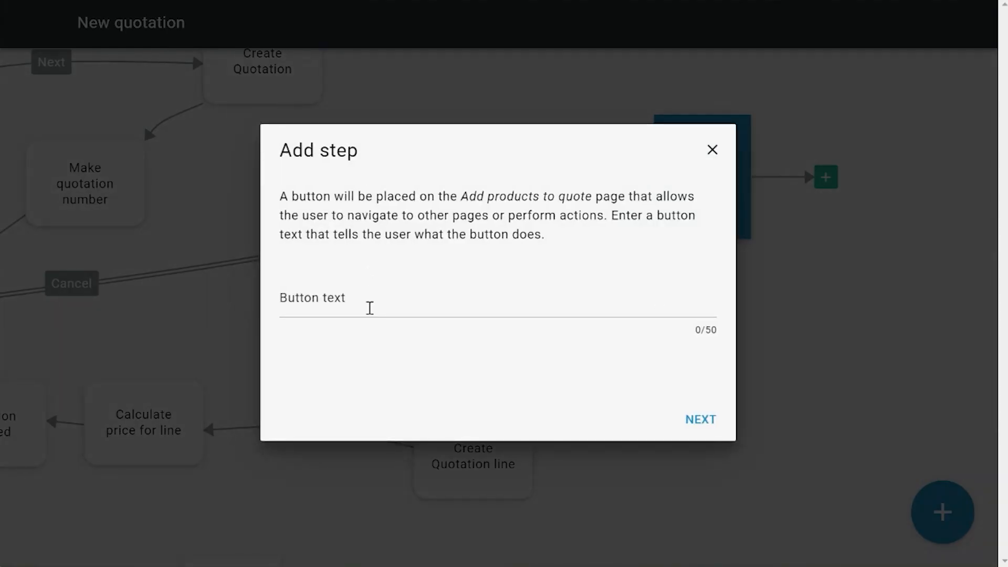
left_click(370, 308)
type("Add ")
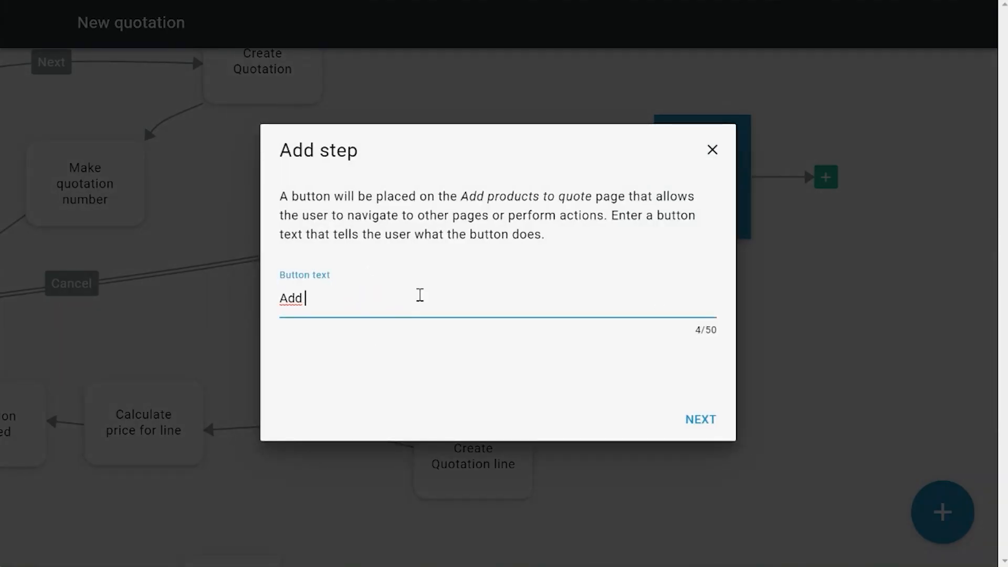
type("product")
left_click(696, 409)
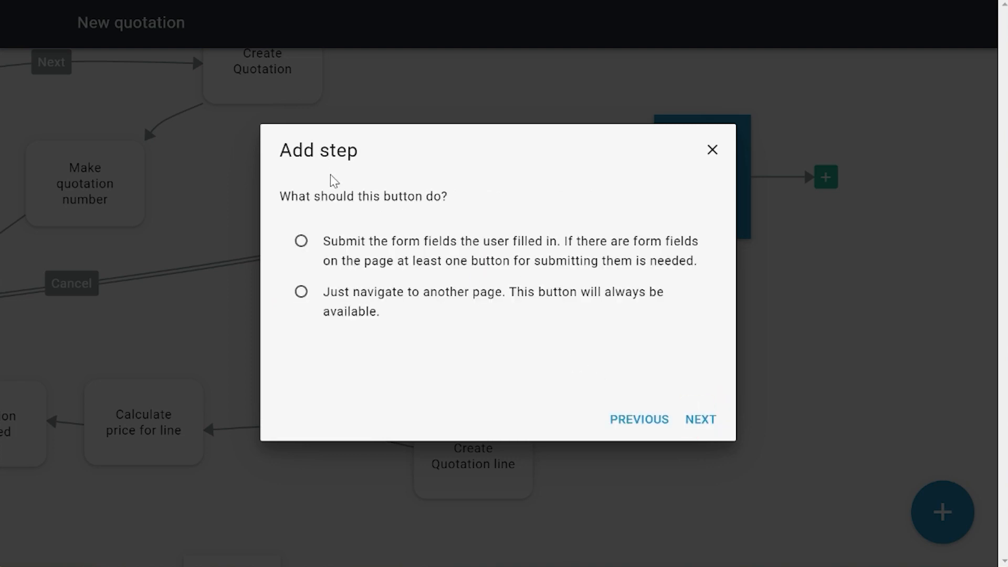
- Make the new button submit the filled-in form fields, with no additional rule applied
left_click(360, 244)
left_click(703, 420)
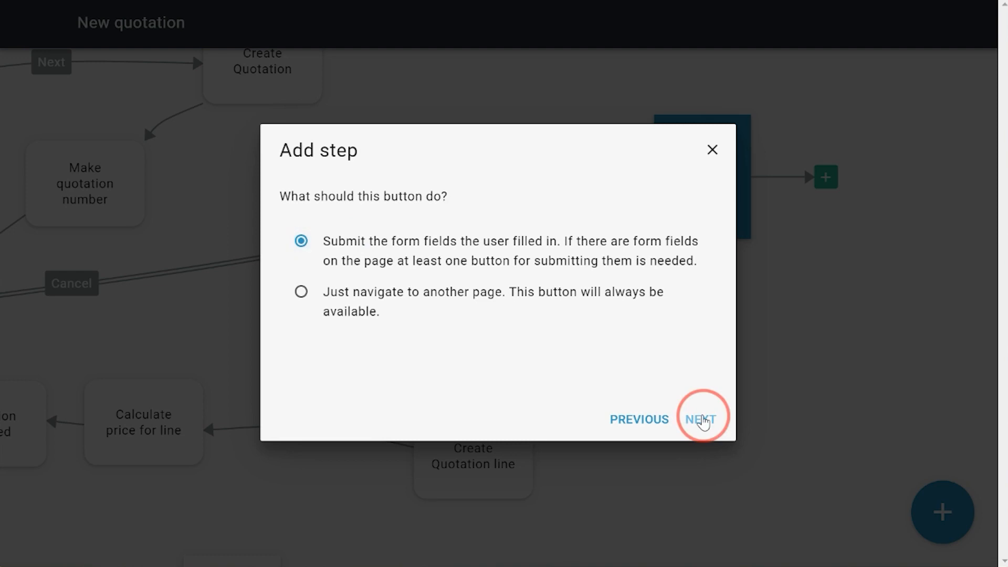
left_click(348, 260)
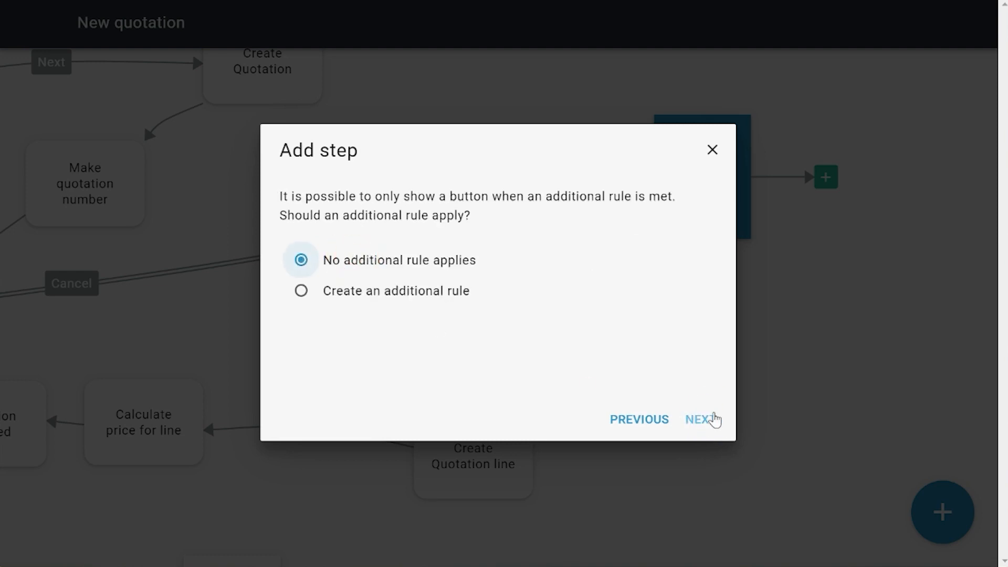
left_click(715, 420)
left_click_drag(445, 279, 453, 243)
left_click(701, 420)
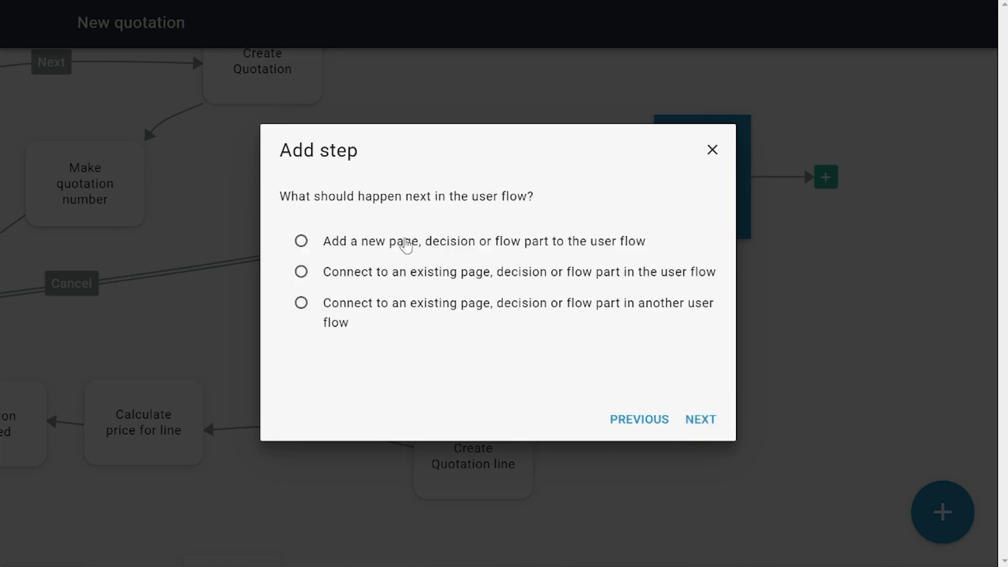
- Choose to add a new element to the user flow as the follow-up and make it a decision
left_click(406, 245)
left_click(703, 420)
left_click(376, 316)
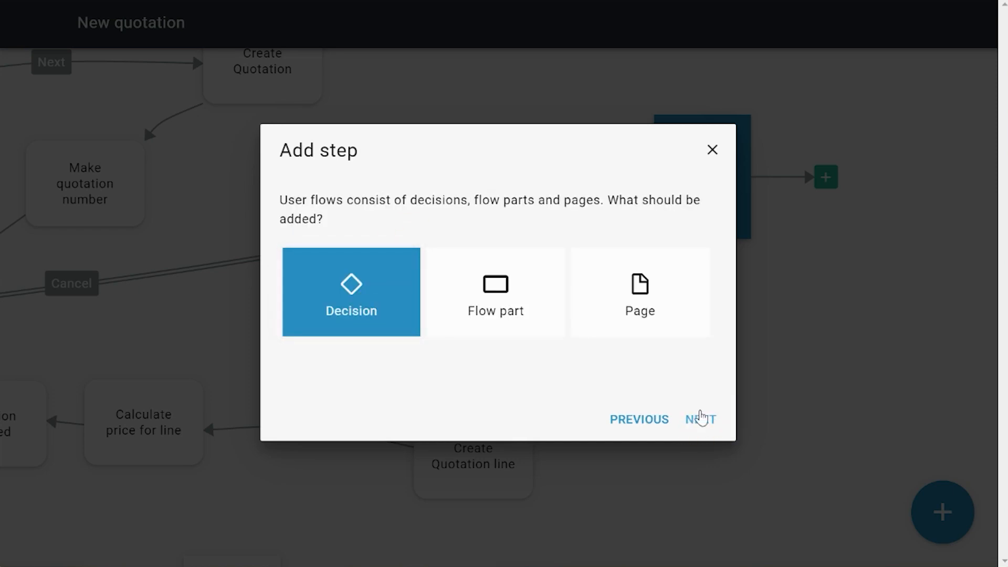
left_click(701, 419)
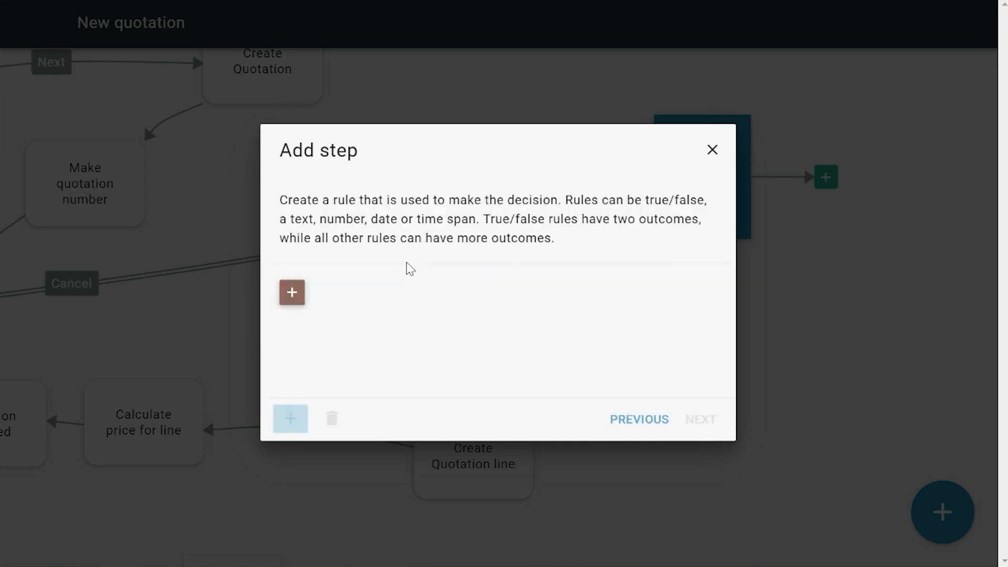
- Base the decision rule on the Product group property of the selected product in the Add products list
left_click(297, 294)
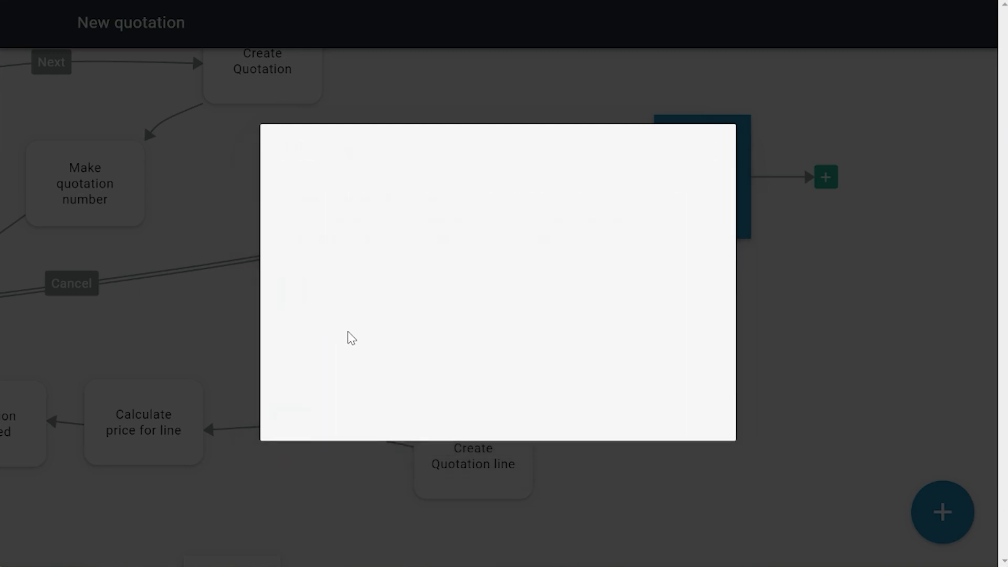
left_click(398, 261)
left_click(693, 418)
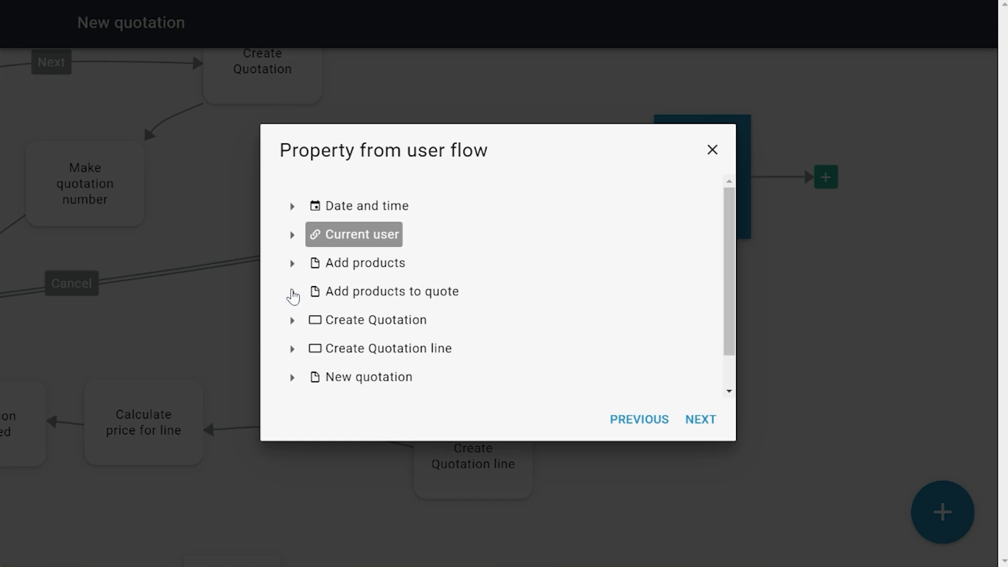
left_click(293, 293)
left_click(291, 265)
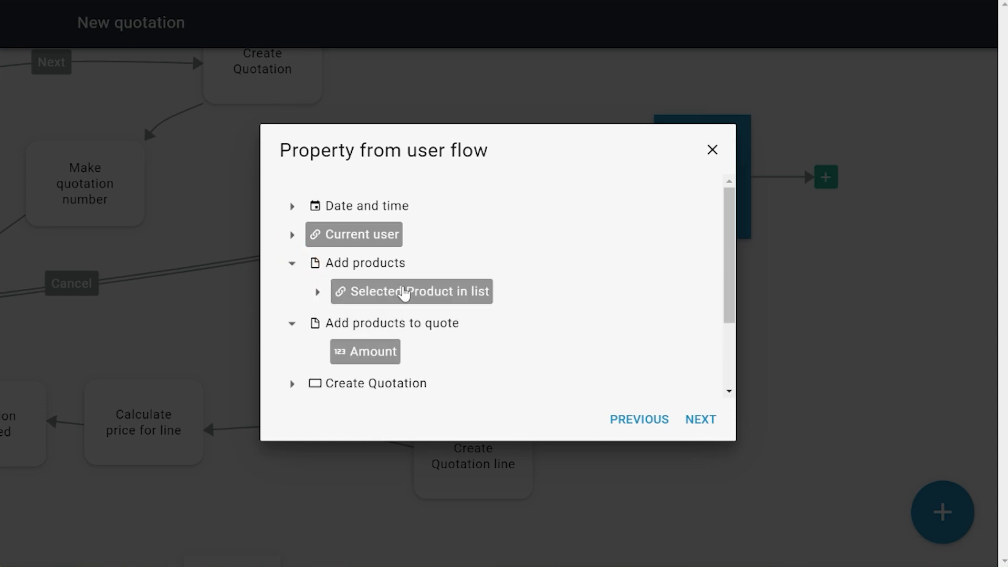
left_click(317, 292)
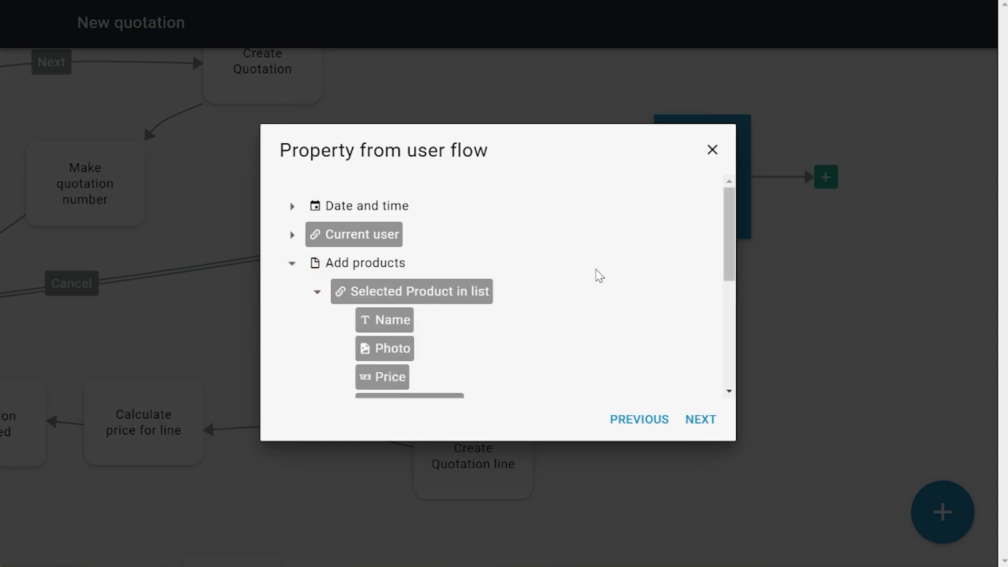
scroll(555, 311, "down", 2)
left_click(434, 333)
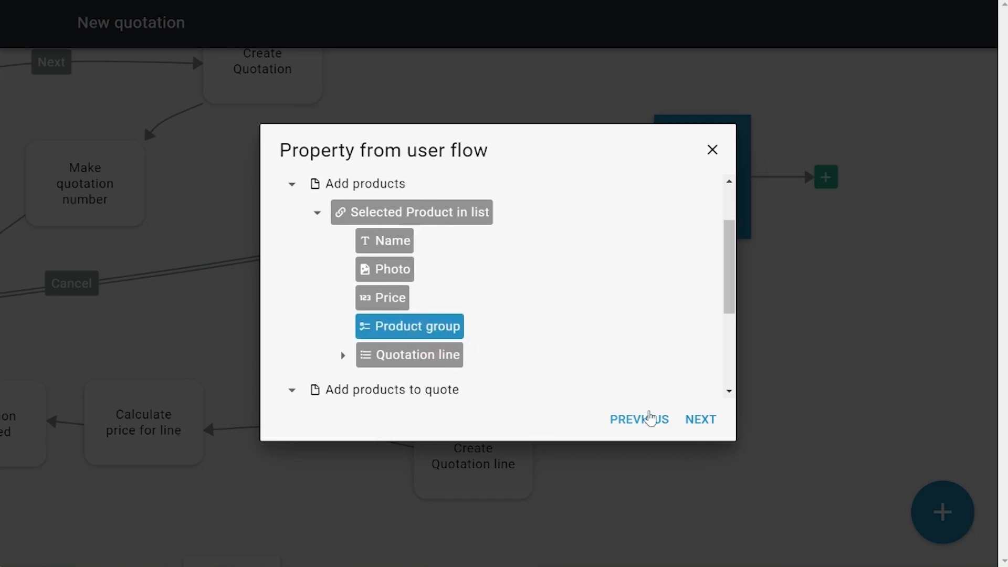
left_click(706, 419)
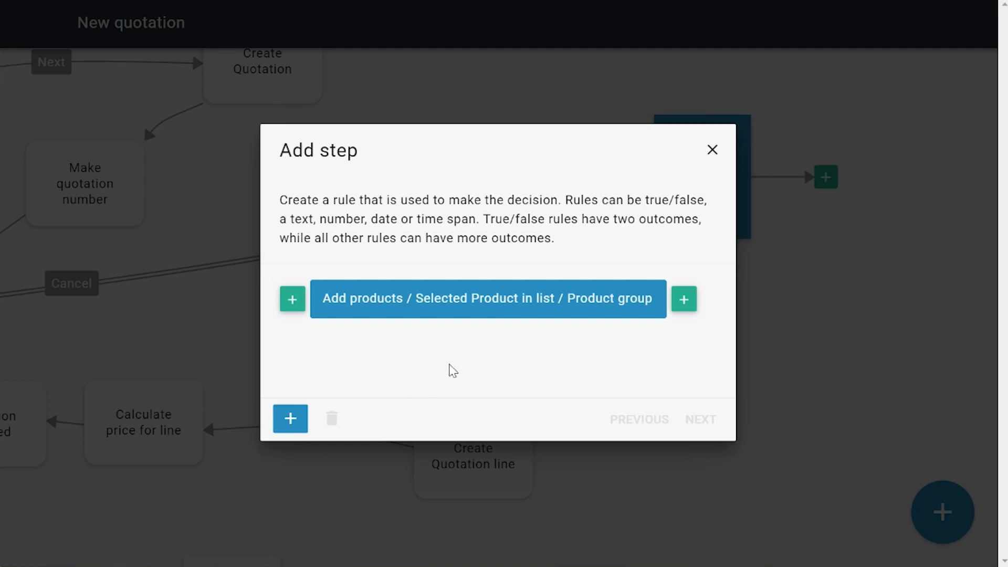
- Add an Equals comparison sign after the Product group property in the decision rule
left_click(684, 304)
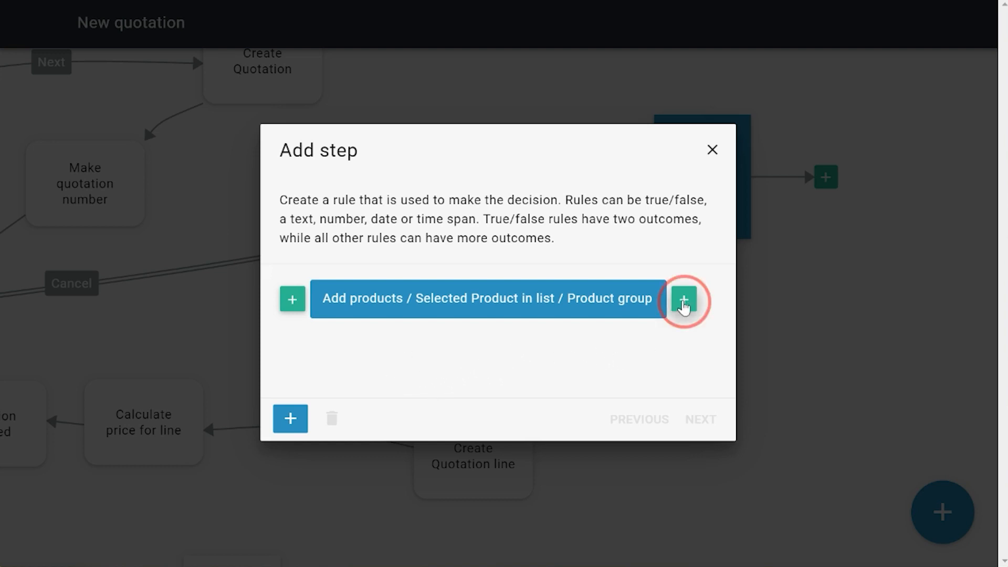
left_click(495, 247)
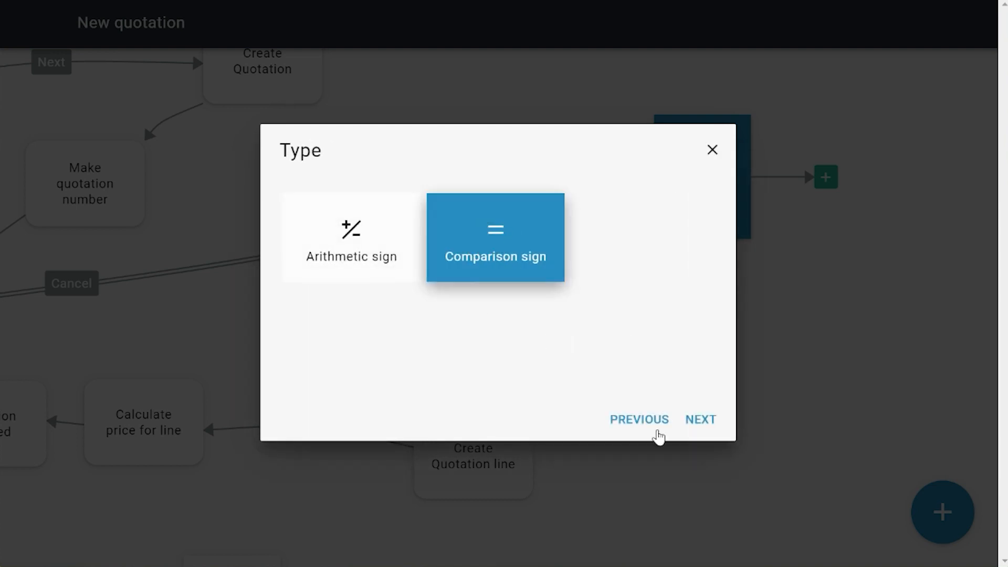
left_click(711, 426)
left_click(379, 276)
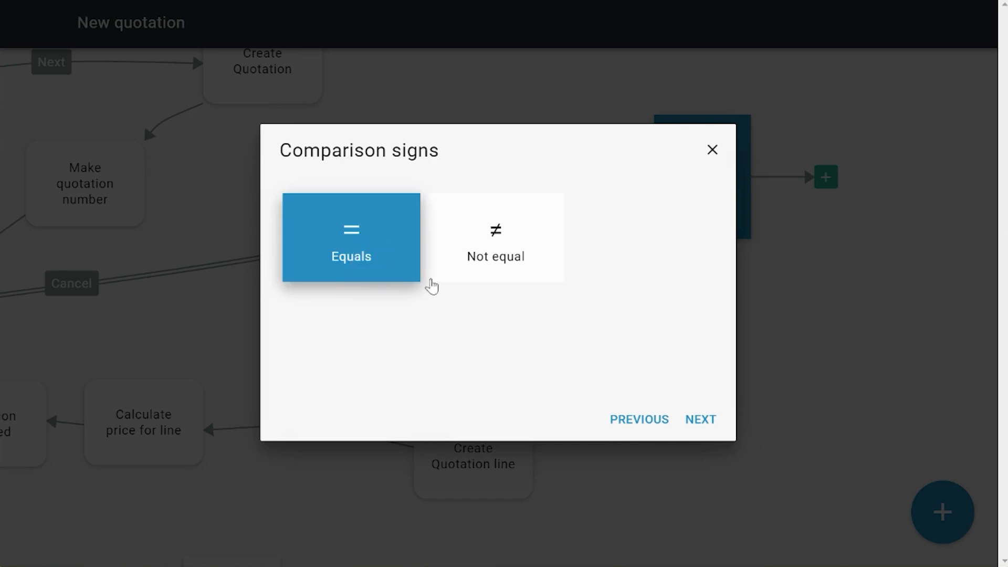
left_click(701, 428)
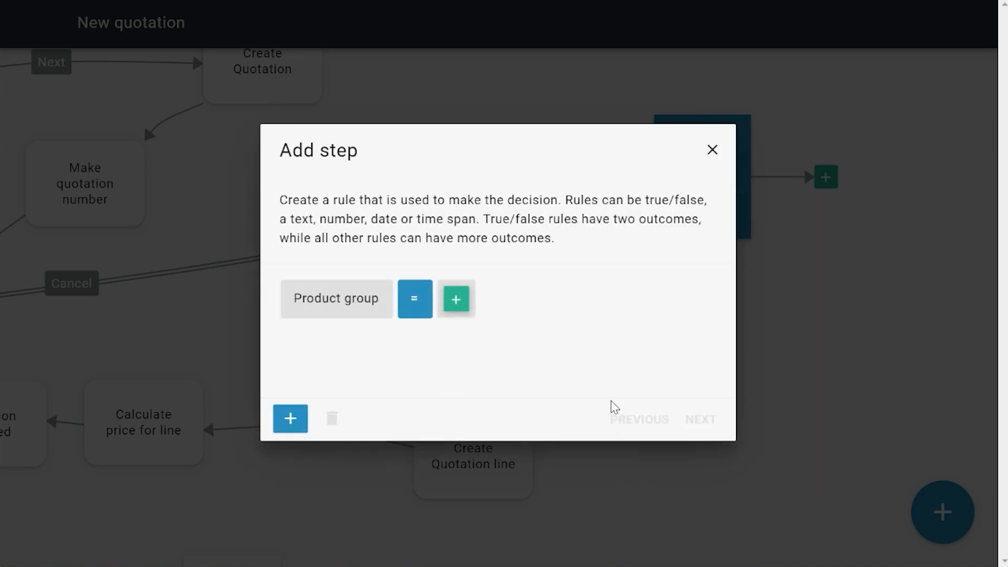
- Compare the product group with the specific pick list value Laptops
left_click(476, 299)
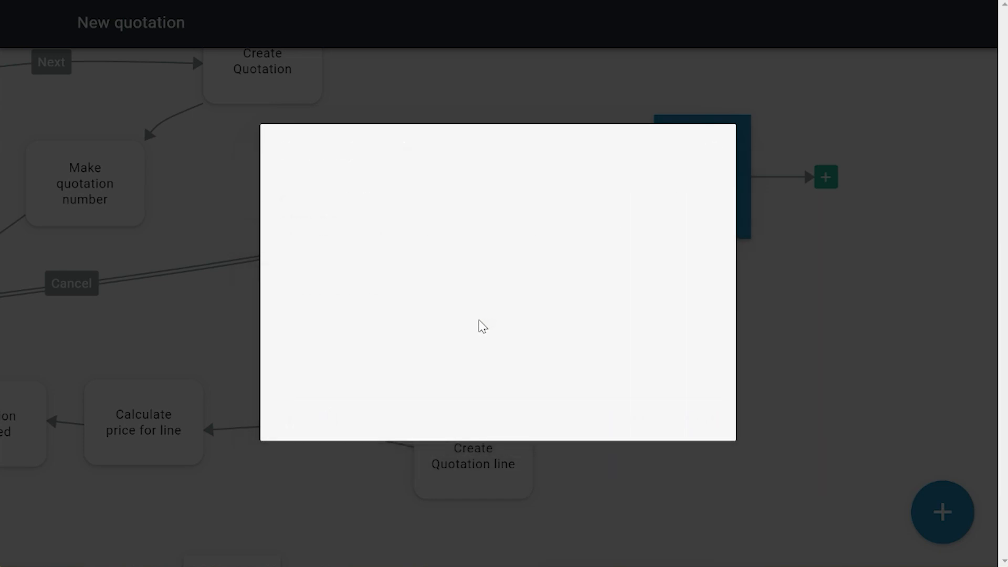
left_click(394, 267)
left_click(700, 419)
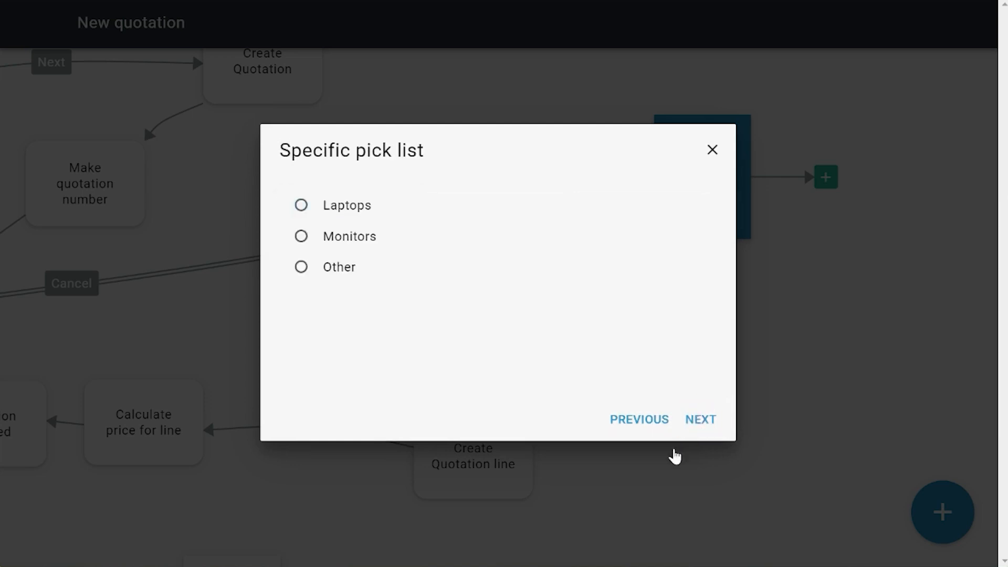
left_click(332, 206)
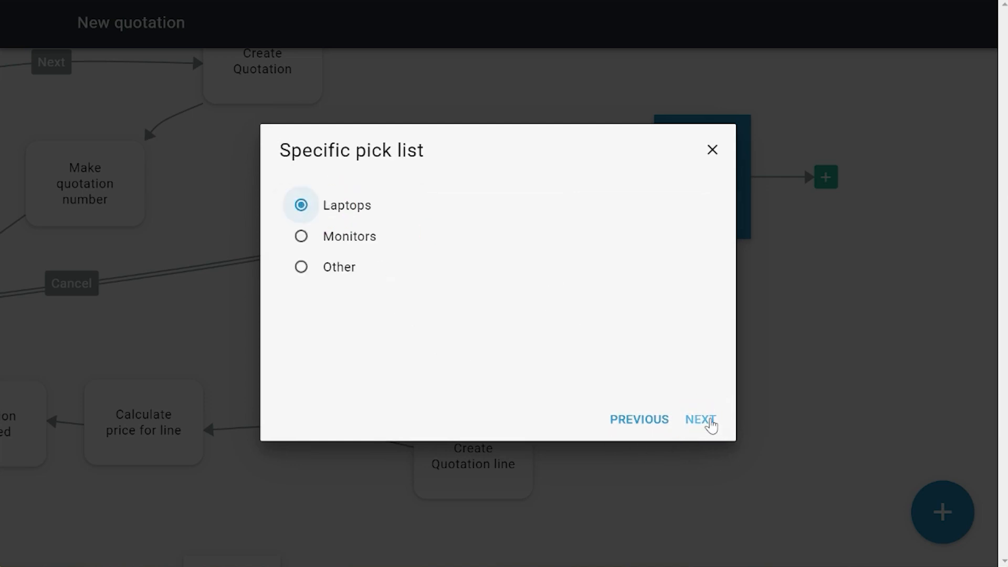
left_click(704, 420)
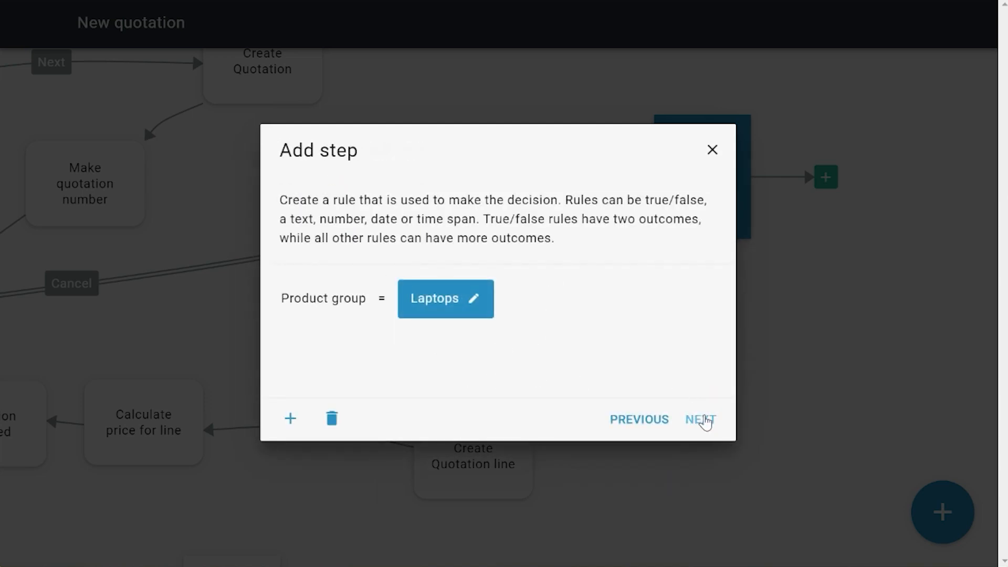
- Name the decision "product group is laptop", finish adding it and place it below the Add products to quote page
left_click(702, 419)
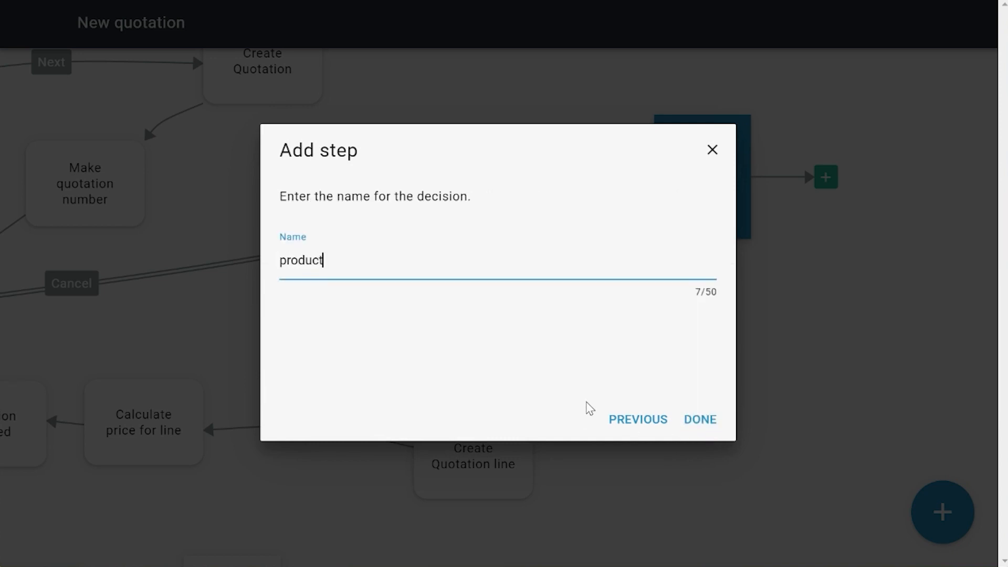
type("product group is laptop")
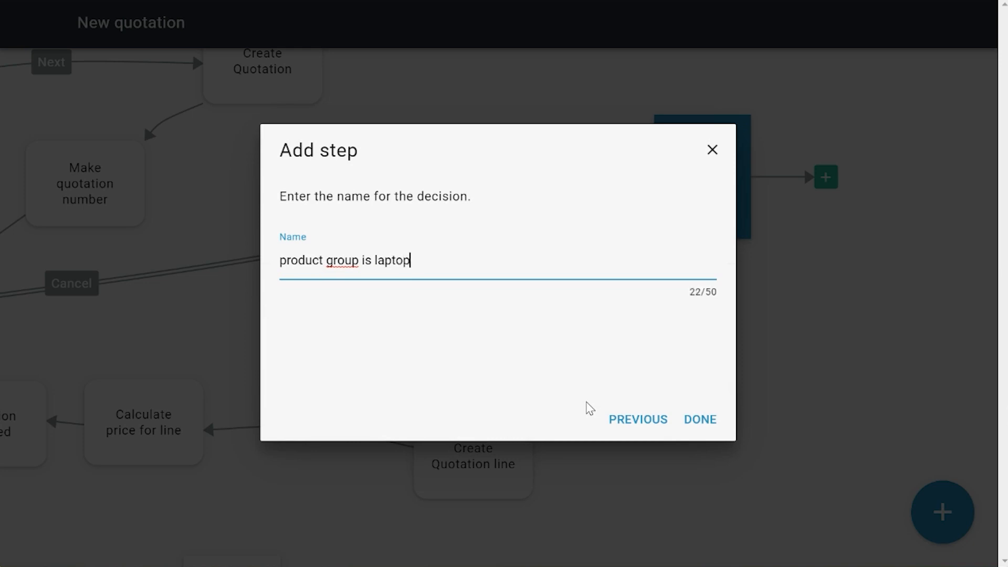
key("Return")
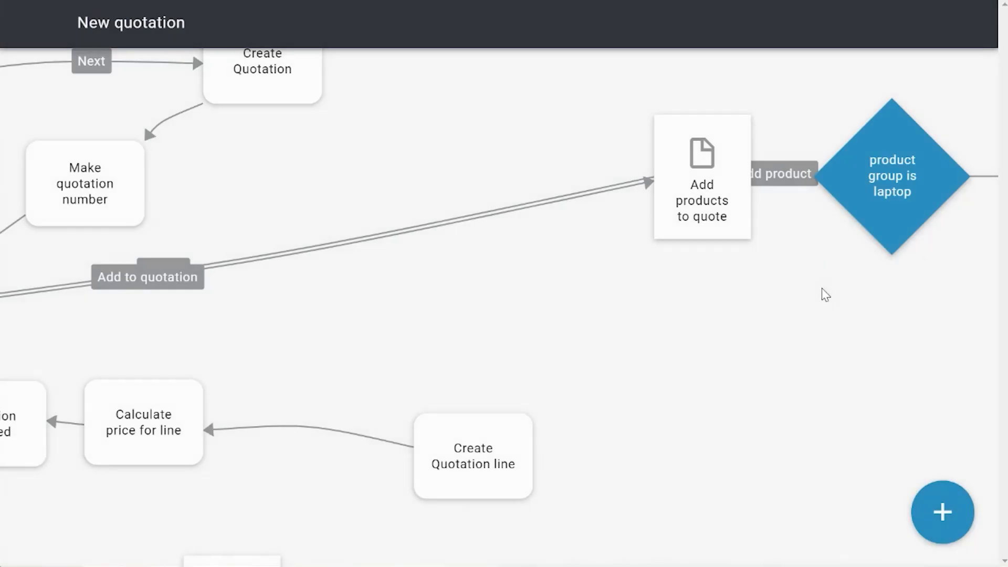
left_click_drag(808, 207, 725, 381)
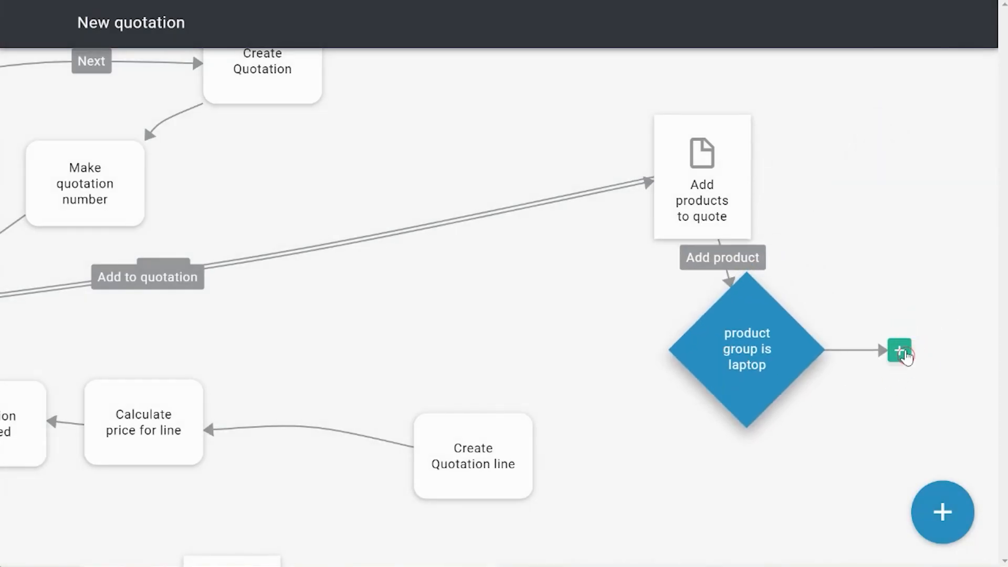
left_click(901, 350)
left_click(324, 244)
left_click(332, 273)
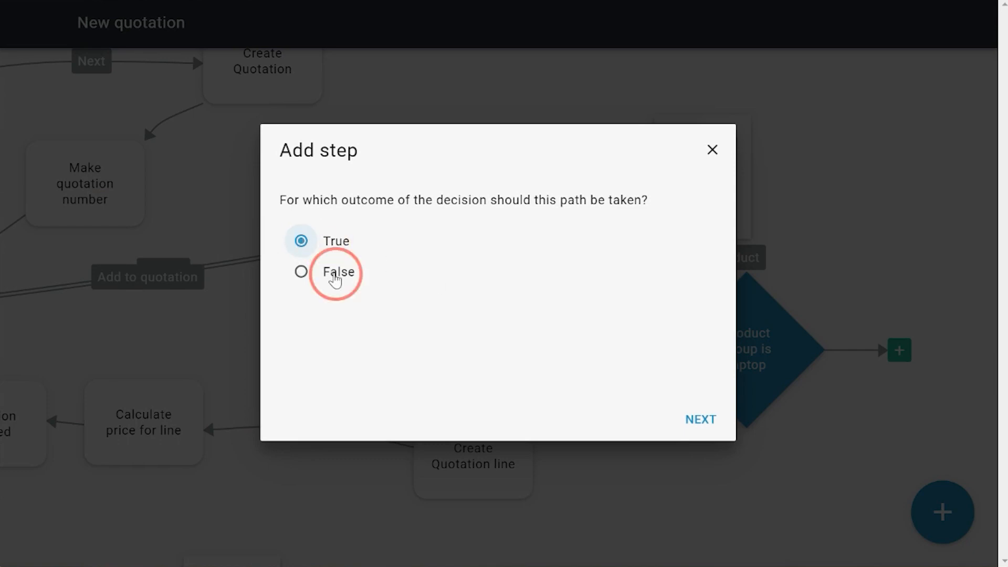
left_click(347, 246)
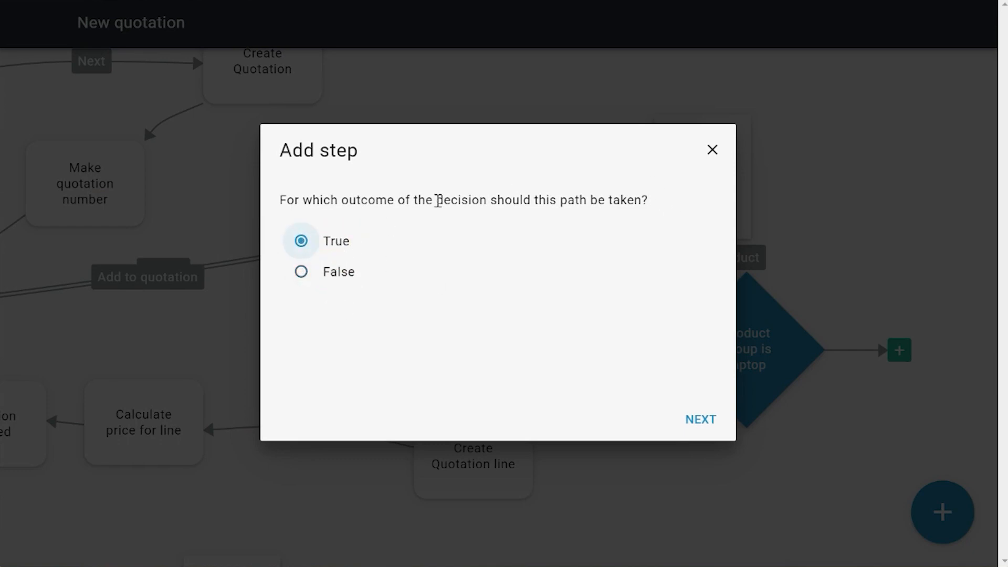
left_click(345, 279)
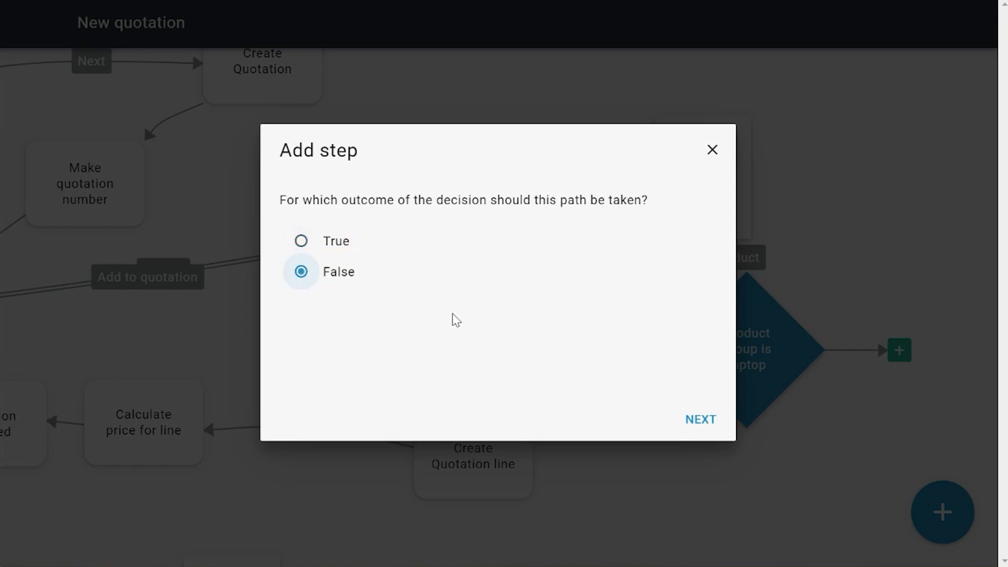
left_click(712, 150)
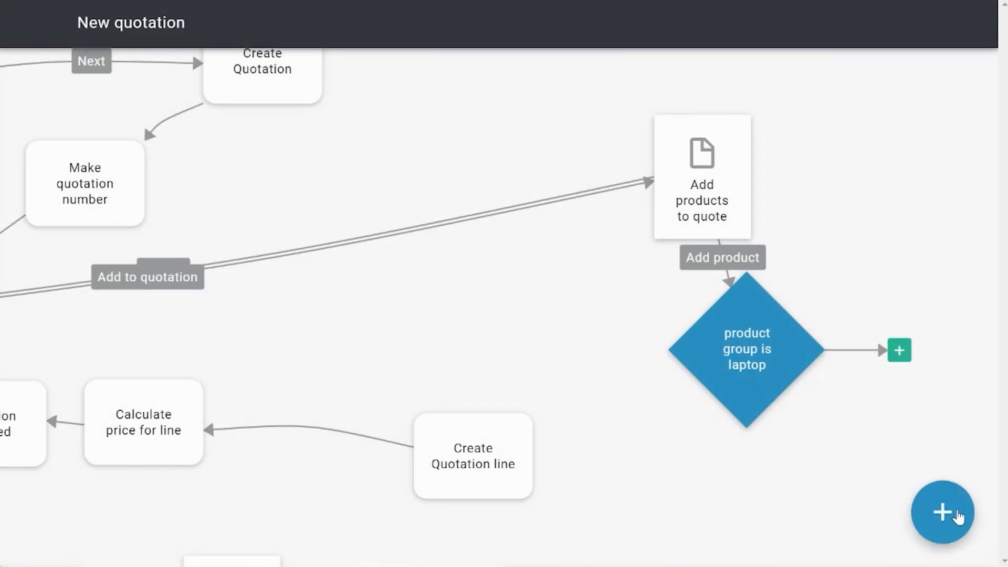
- Edit the decision's rule by removing the equals comparison with Laptops, keeping only the selected product's Product group
left_click(754, 363)
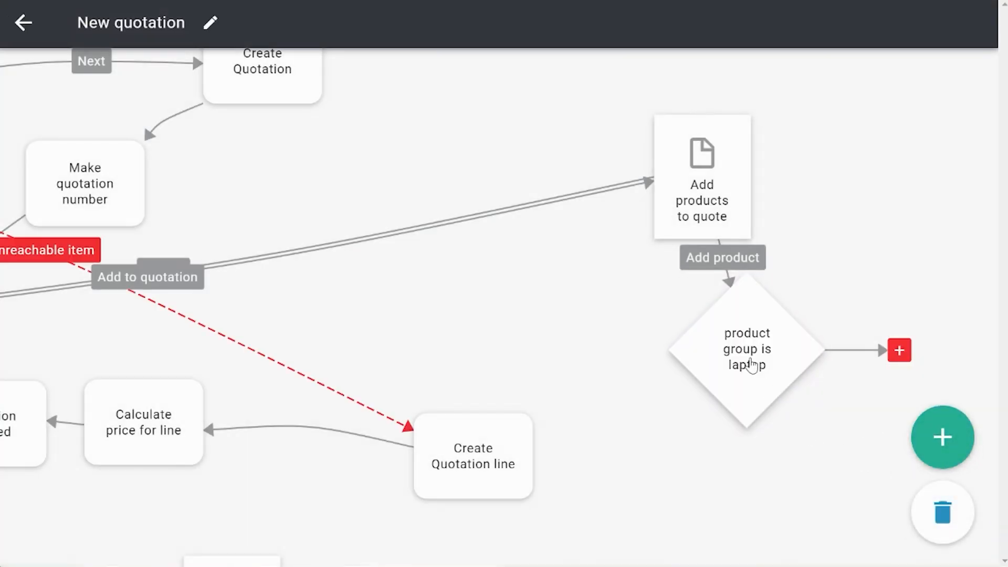
left_click(751, 361)
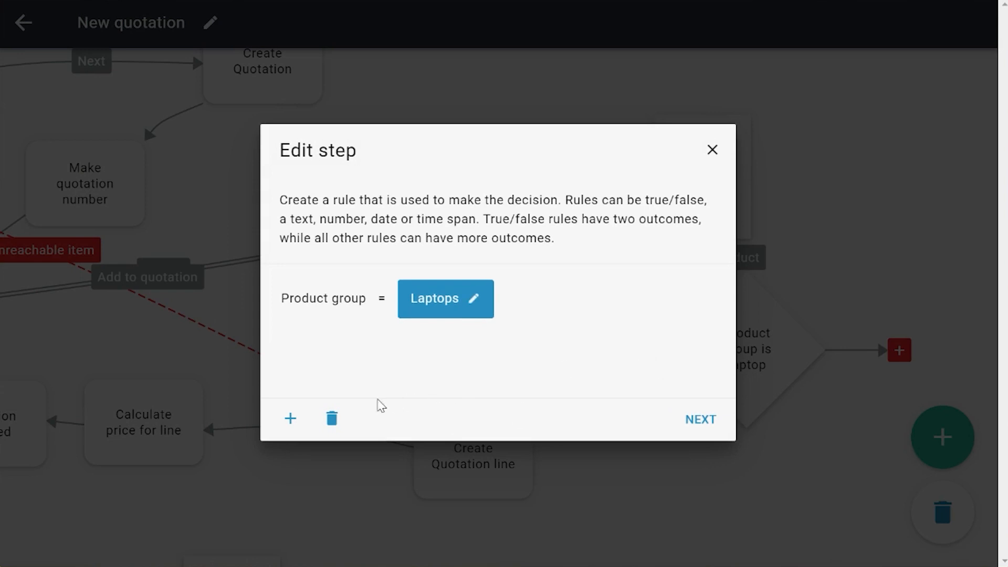
left_click(334, 421)
left_click(385, 298)
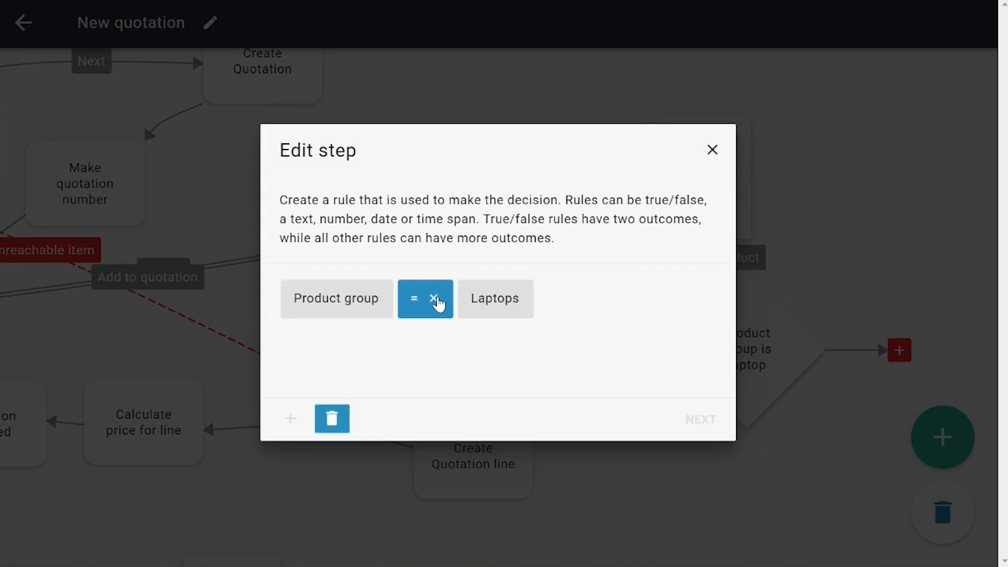
left_click(434, 300)
left_click(338, 422)
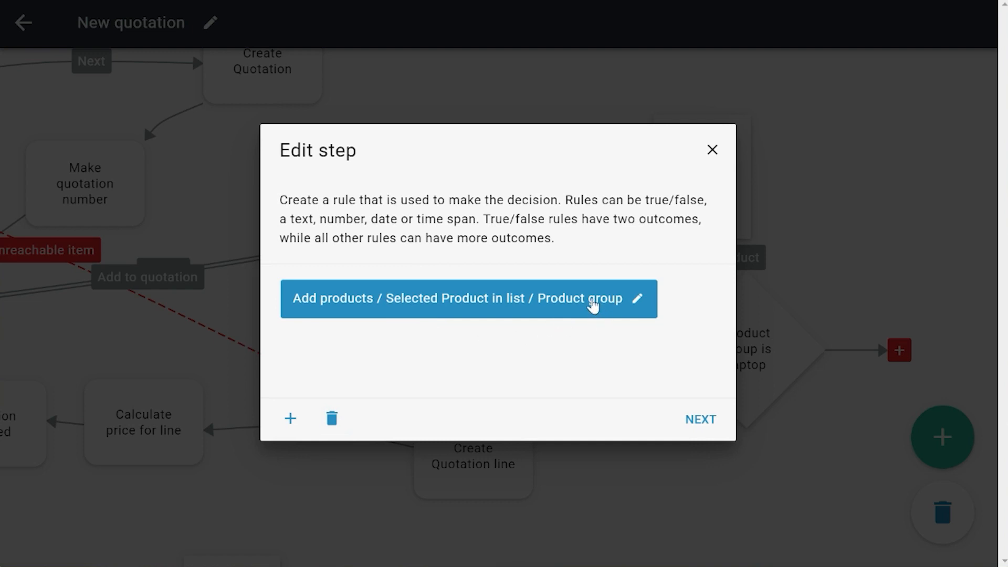
- Rename the decision to "product group" and save the edited step
left_click(698, 419)
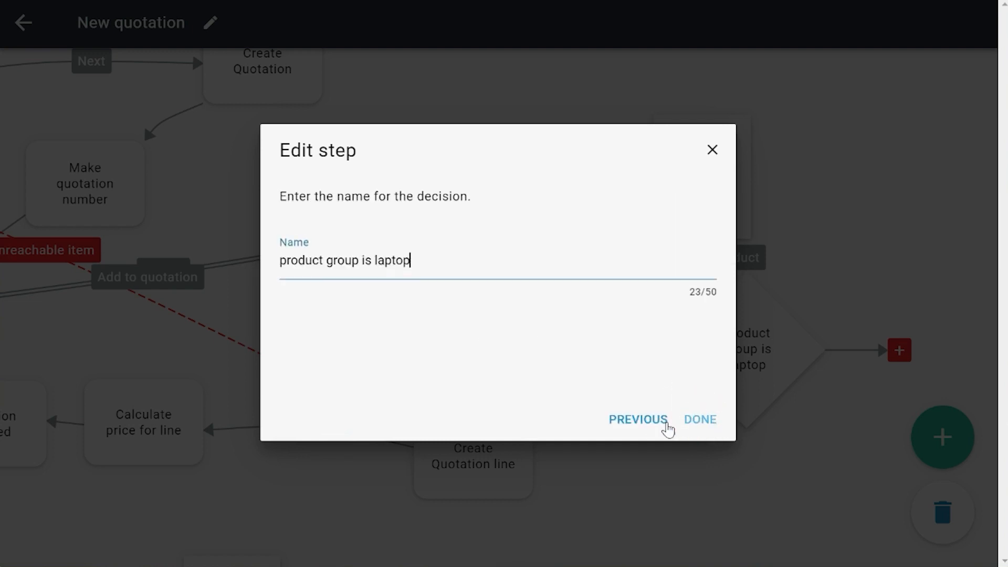
left_click(363, 261, "shift")
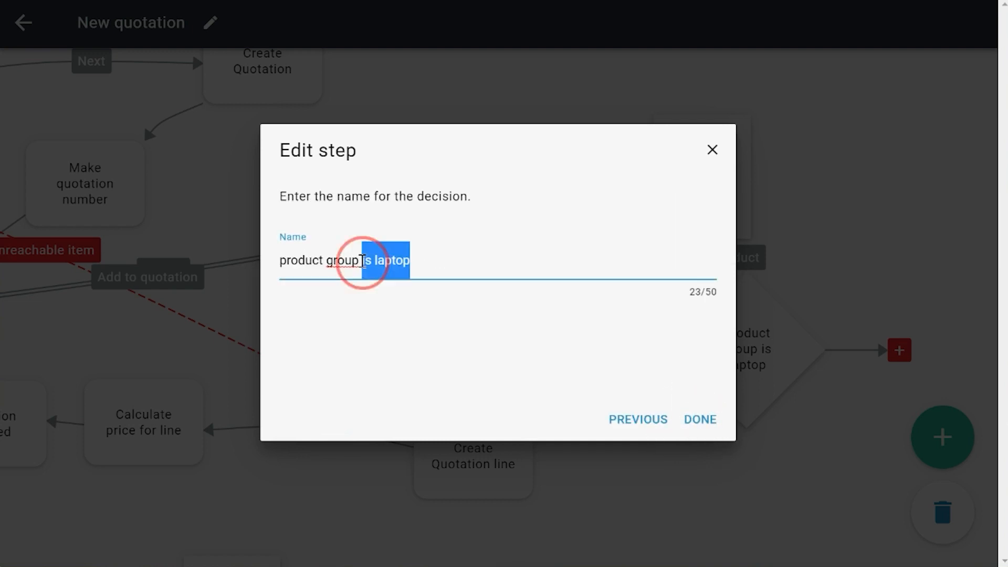
type("\\")
key("Return")
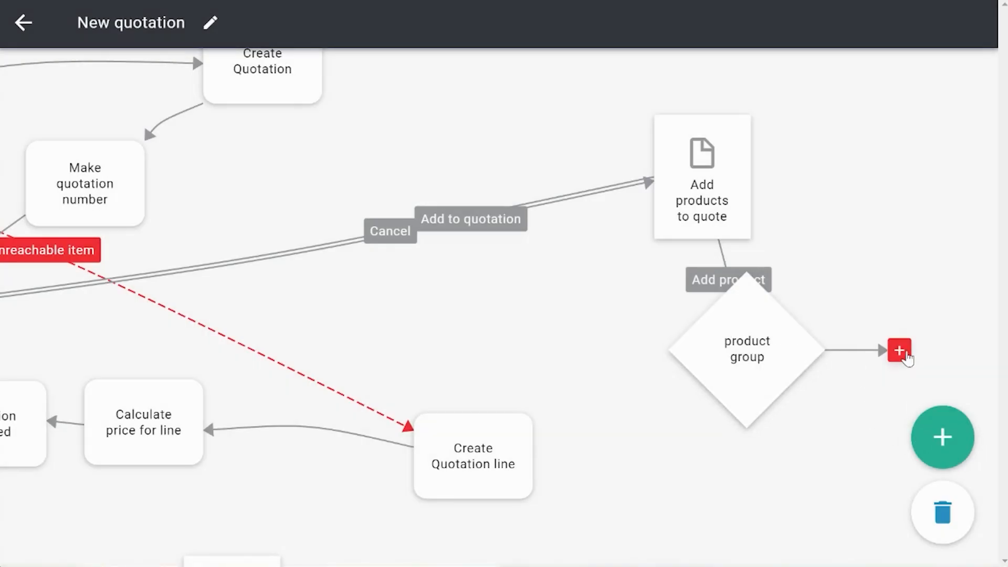
- Add a path from the product group decision that is taken when the group has the specific value Laptops
left_click(899, 350)
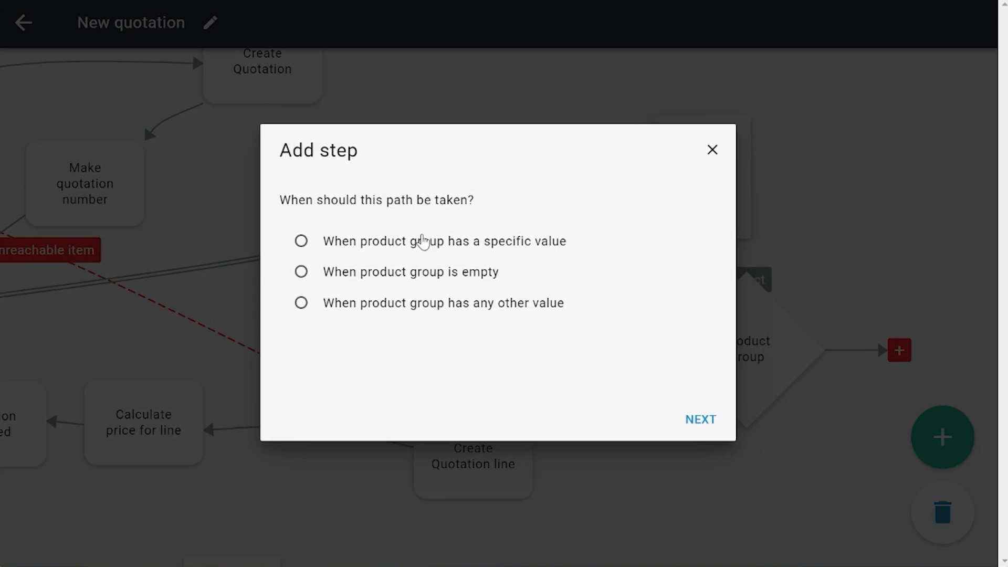
left_click(422, 246)
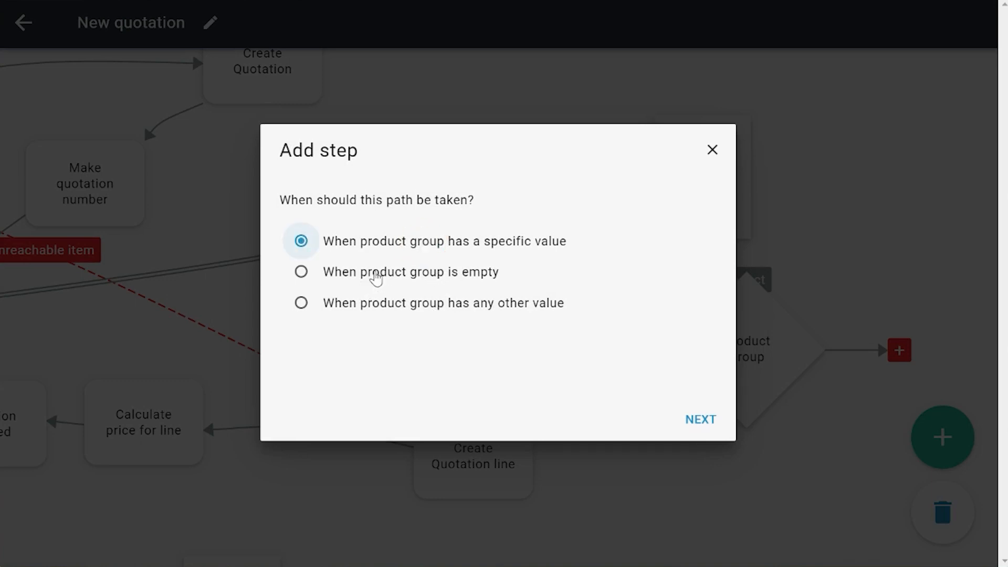
left_click(376, 278)
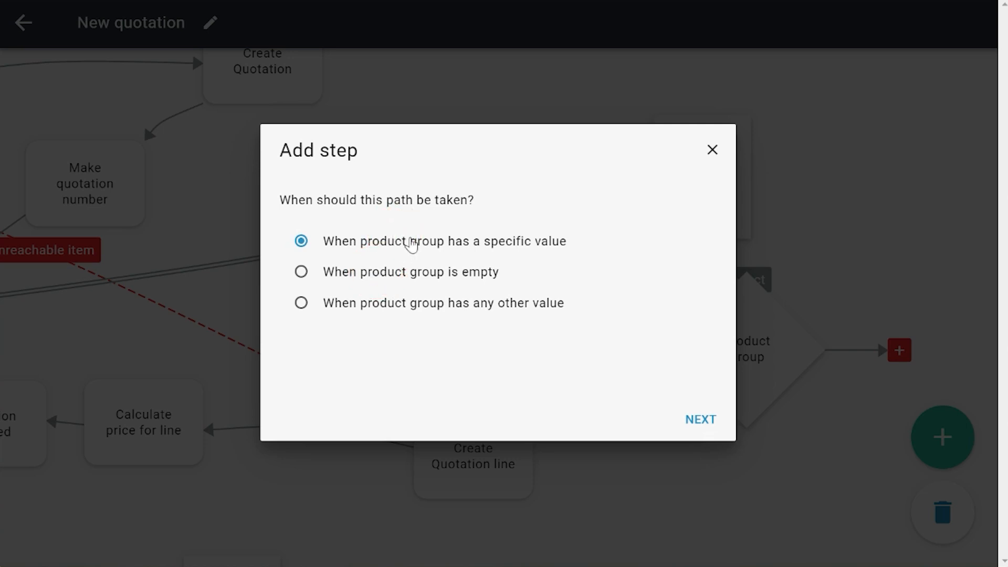
left_click(694, 423)
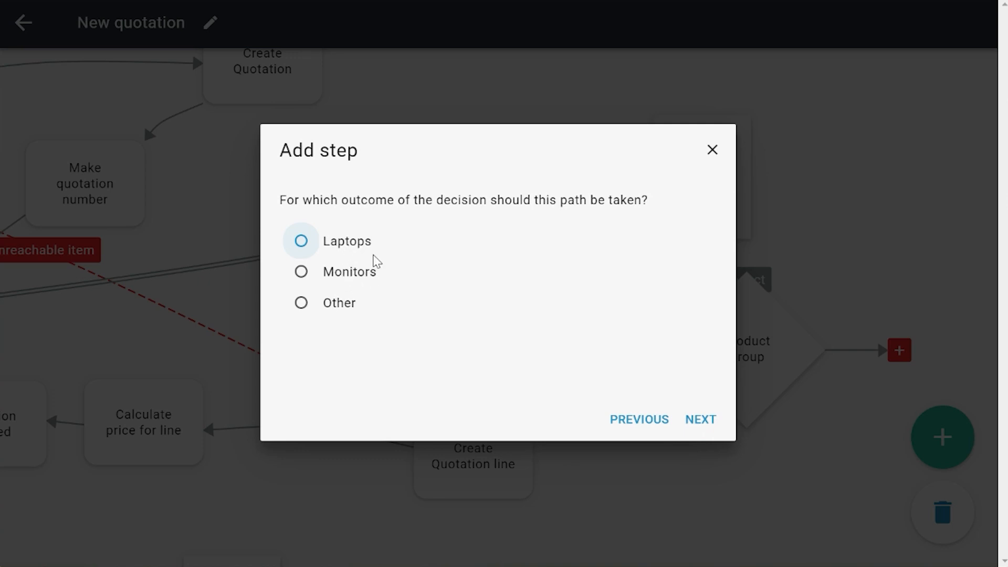
left_click(355, 252)
left_click(699, 420)
- Lead the Laptops path to a new page in the user flow named "Product group is laptop"
left_click(429, 245)
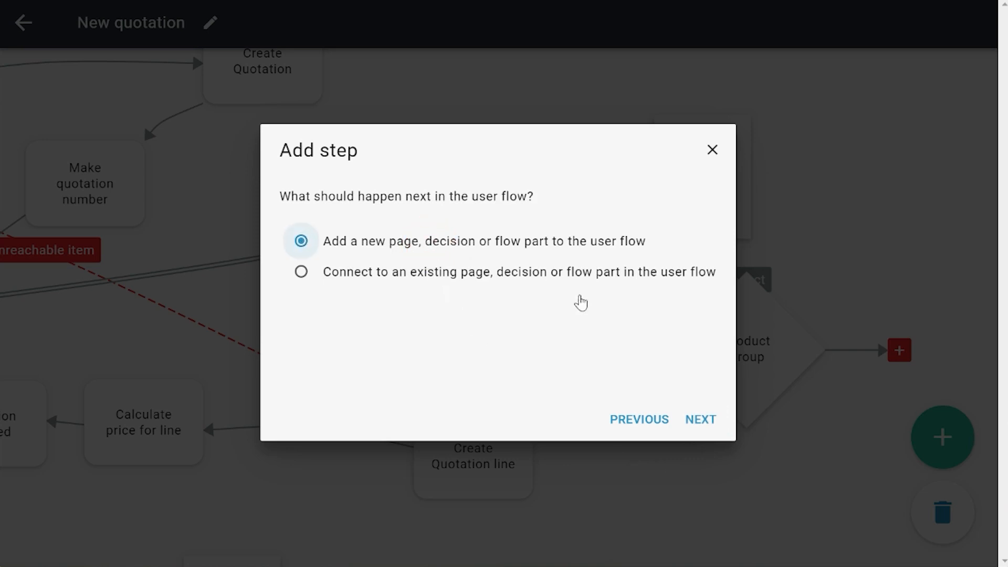
left_click(703, 425)
left_click(628, 329)
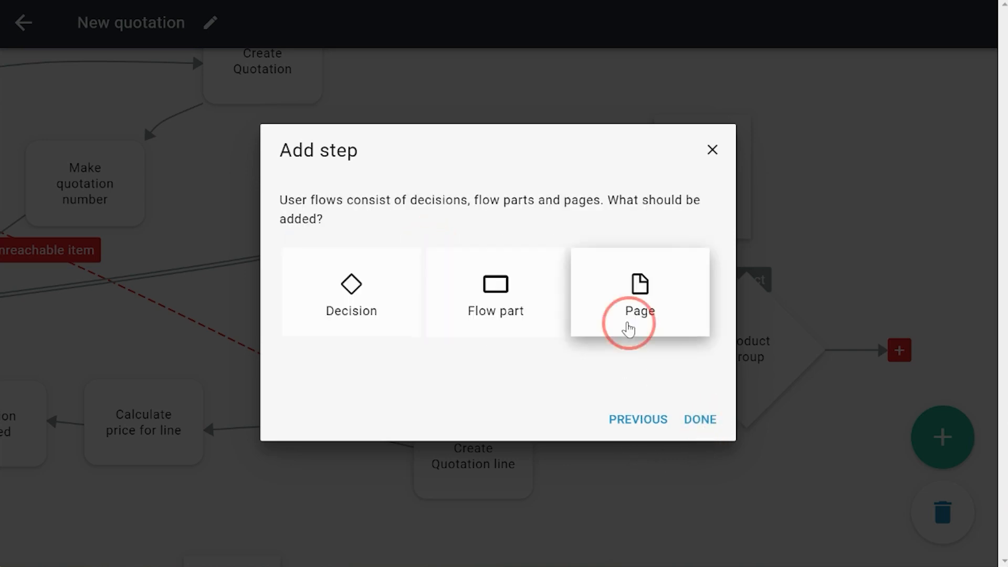
left_click(711, 428)
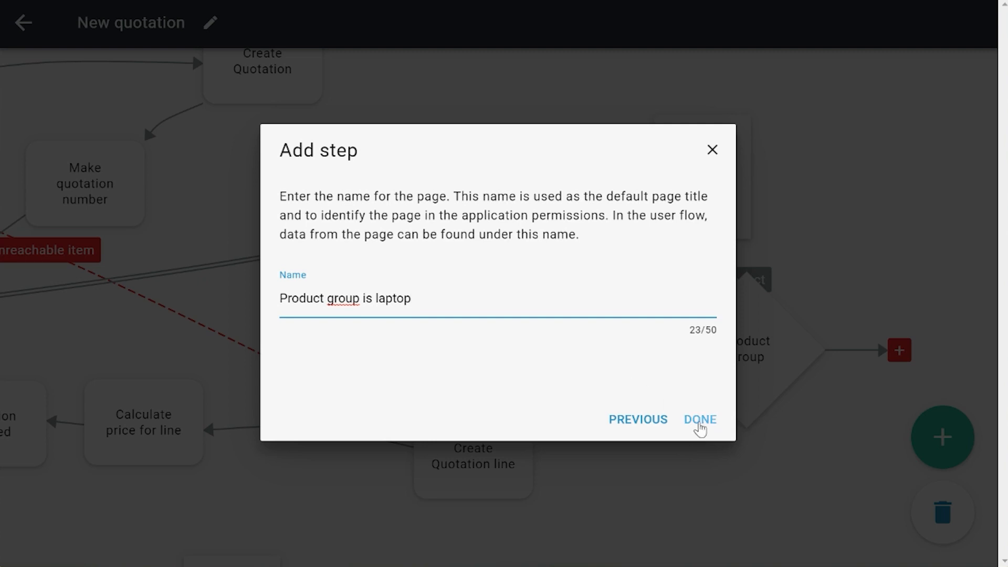
left_click(700, 419)
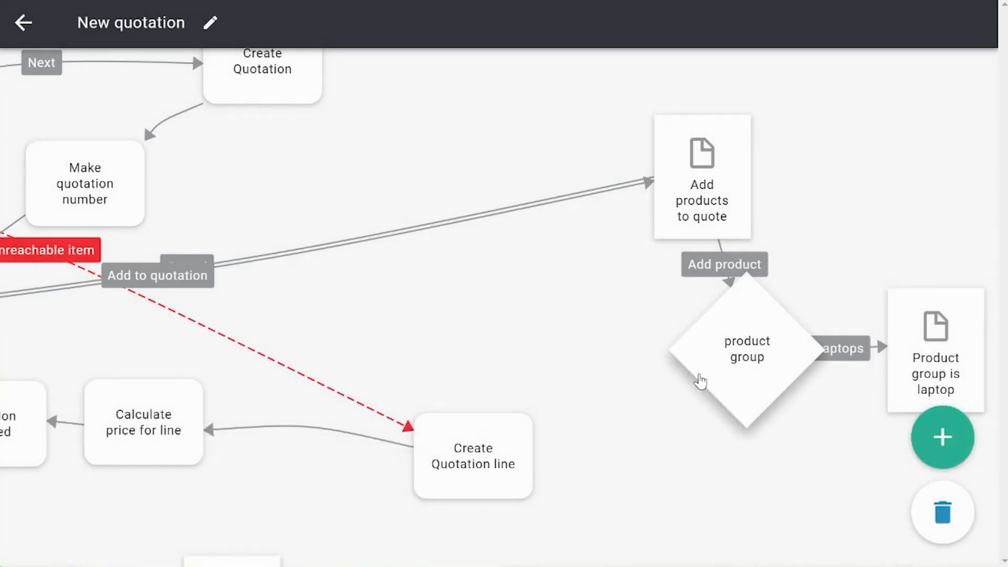
- Move the Product group is laptop page below the decision and open the page for editing
left_click_drag(643, 410, 623, 259)
left_click_drag(890, 229, 690, 447)
left_click(691, 446)
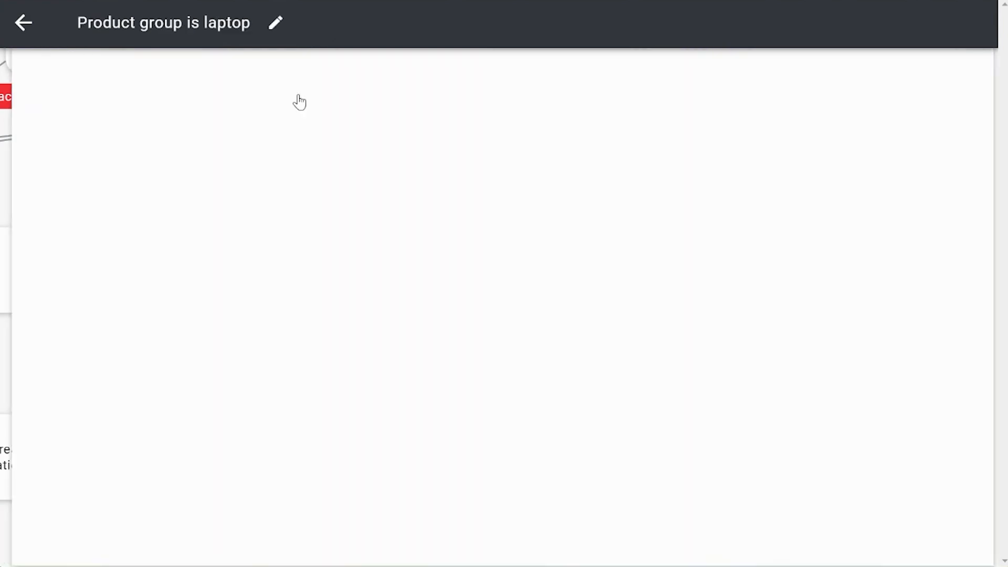
- Add stacked text content reading "This product is linked to the product group Laptop." to the laptop page and return to the user flow
left_click(497, 157)
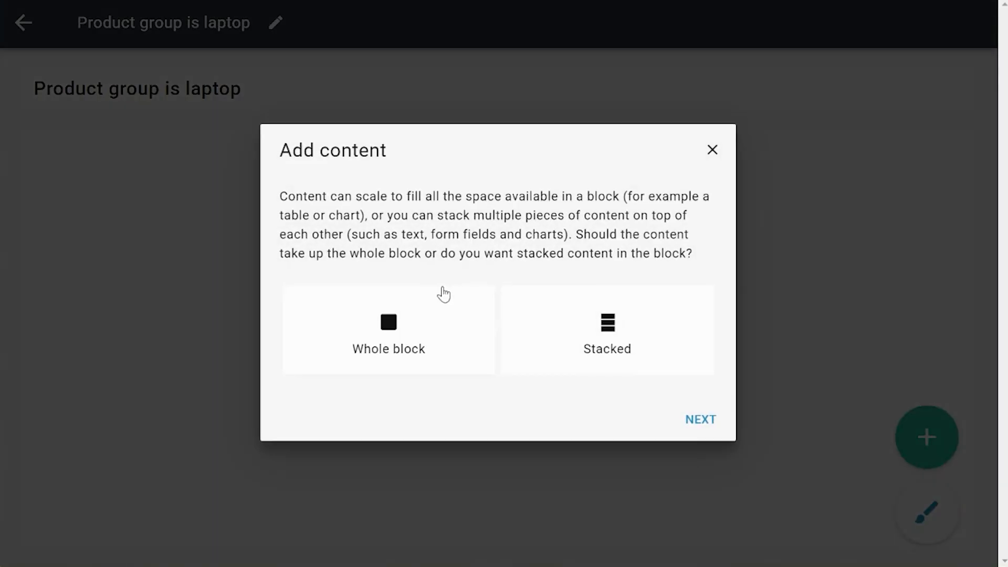
left_click(602, 357)
left_click(704, 421)
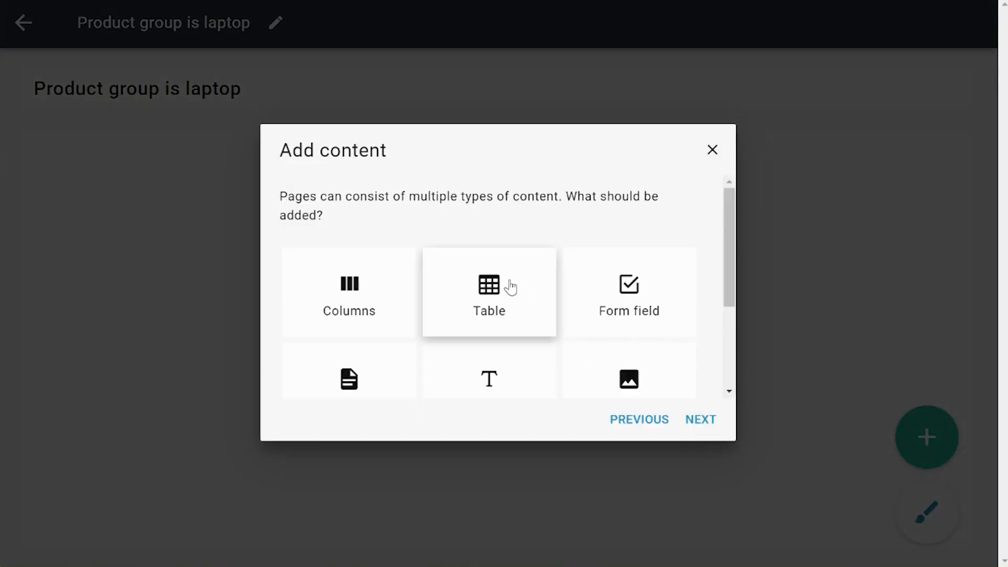
left_click(467, 370)
left_click(702, 420)
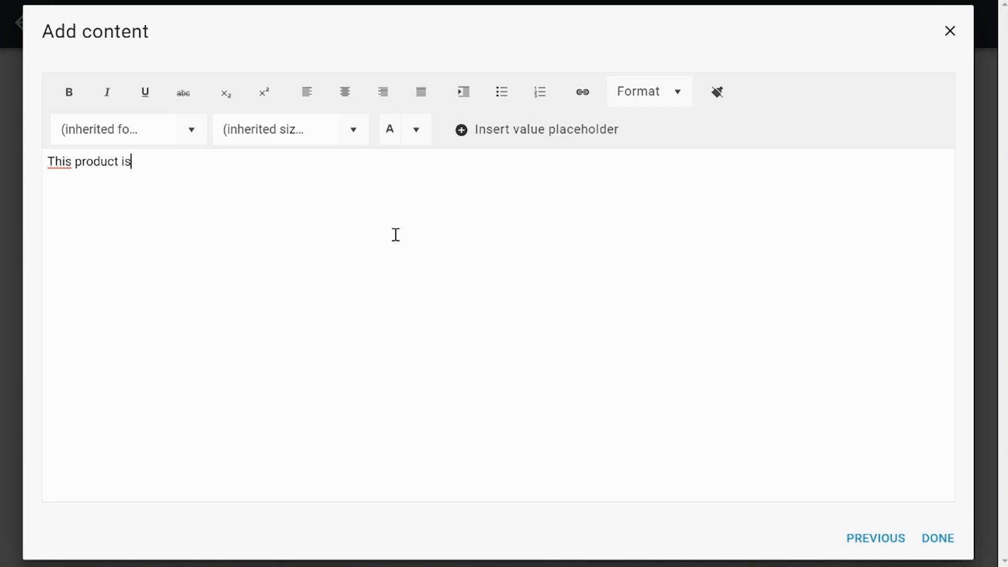
type("inked to the product group Laptop.")
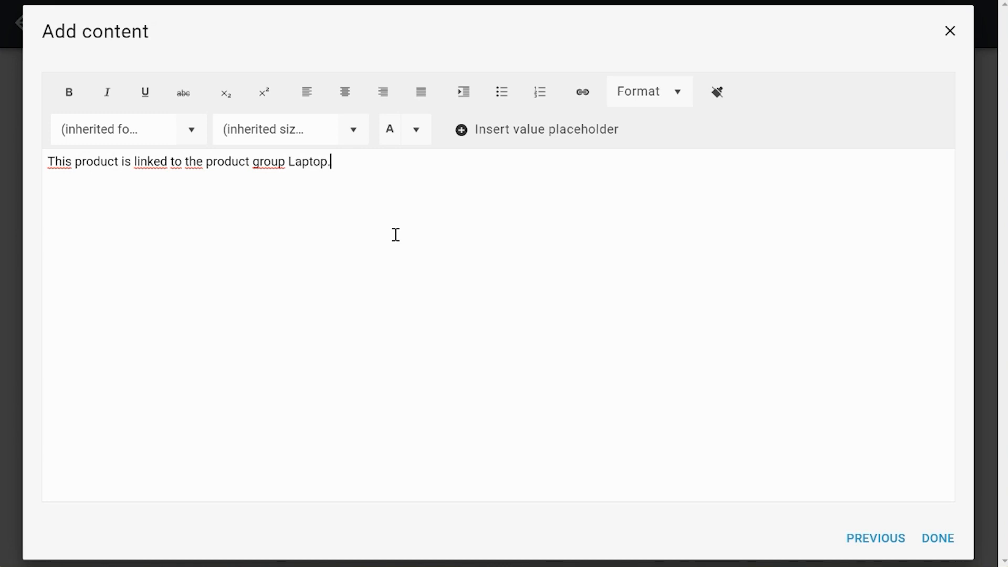
left_click(949, 544)
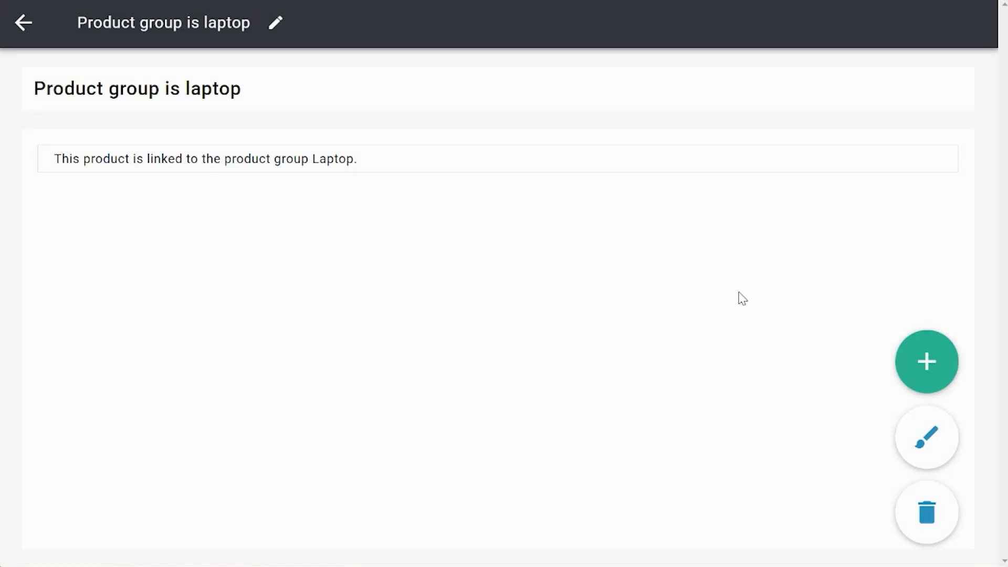
left_click(21, 26)
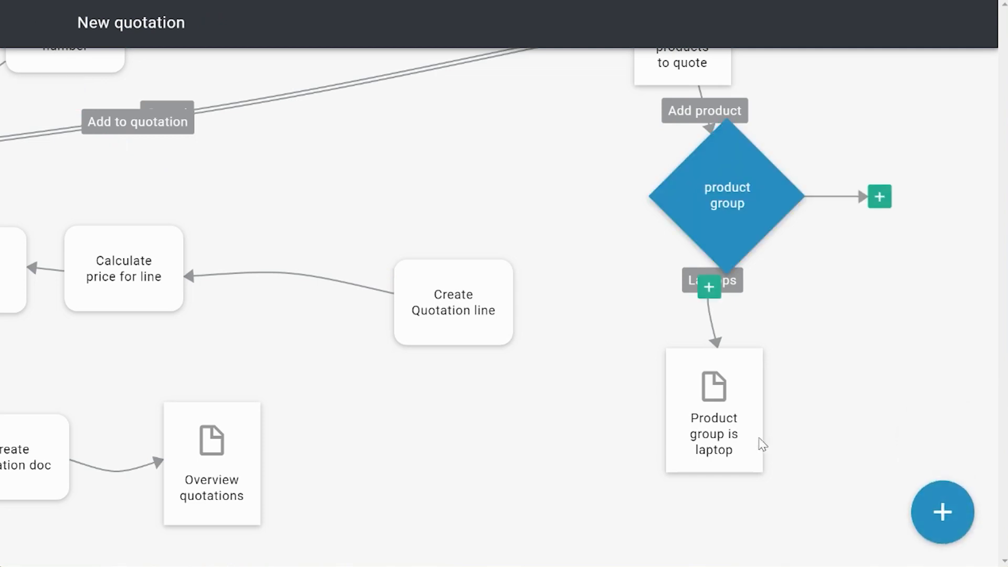
- Add a button with the text "Next" to the Product group is laptop page that just navigates to another page, with no additional rule
left_click(716, 421)
left_click(838, 410)
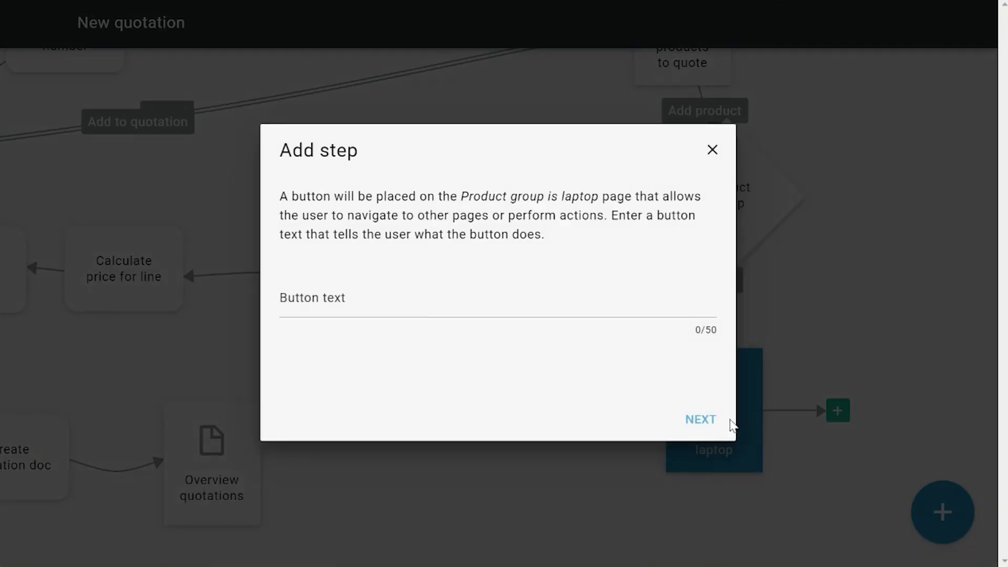
left_click(416, 297)
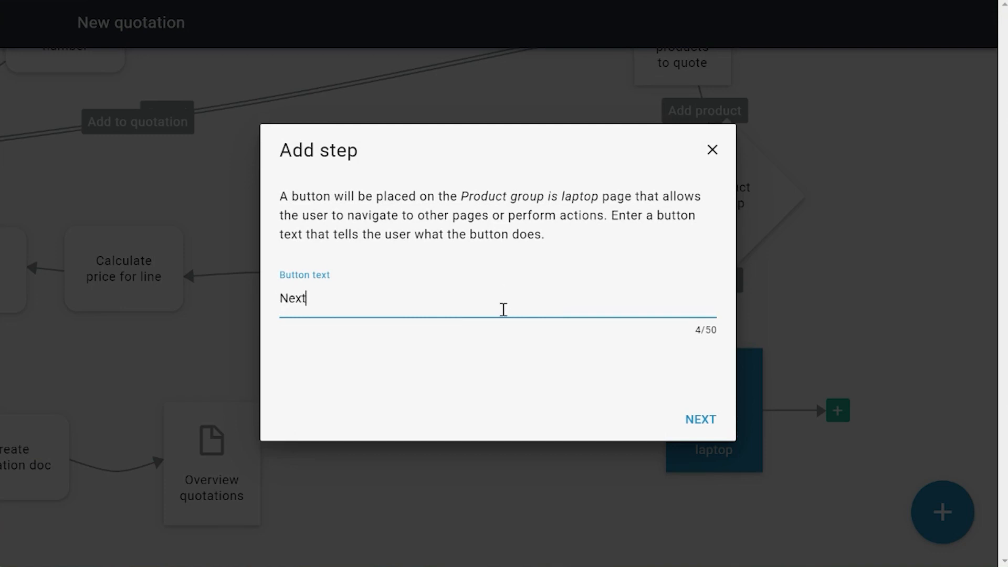
left_click(692, 417)
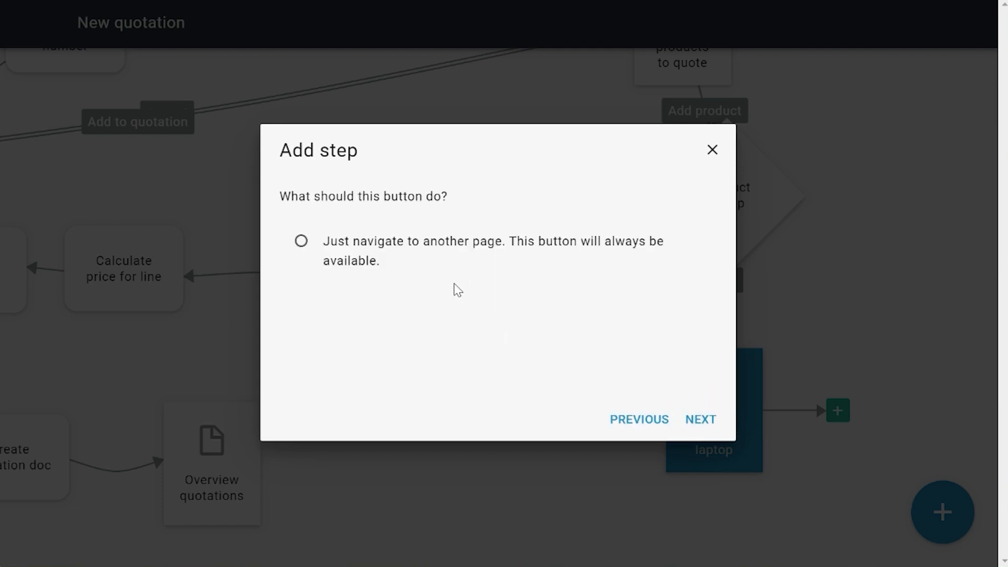
left_click(398, 272)
left_click(703, 421)
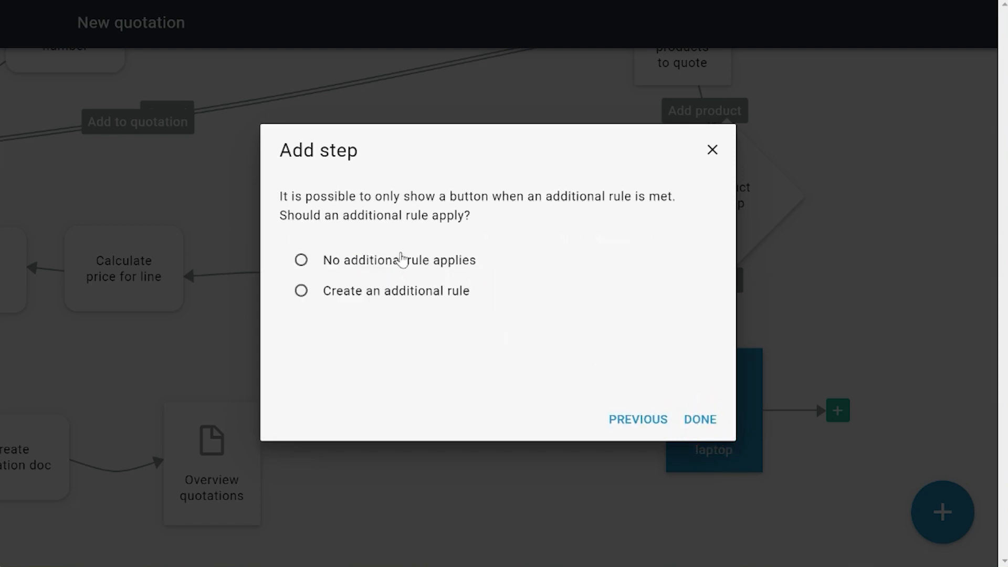
left_click(401, 260)
left_click(698, 420)
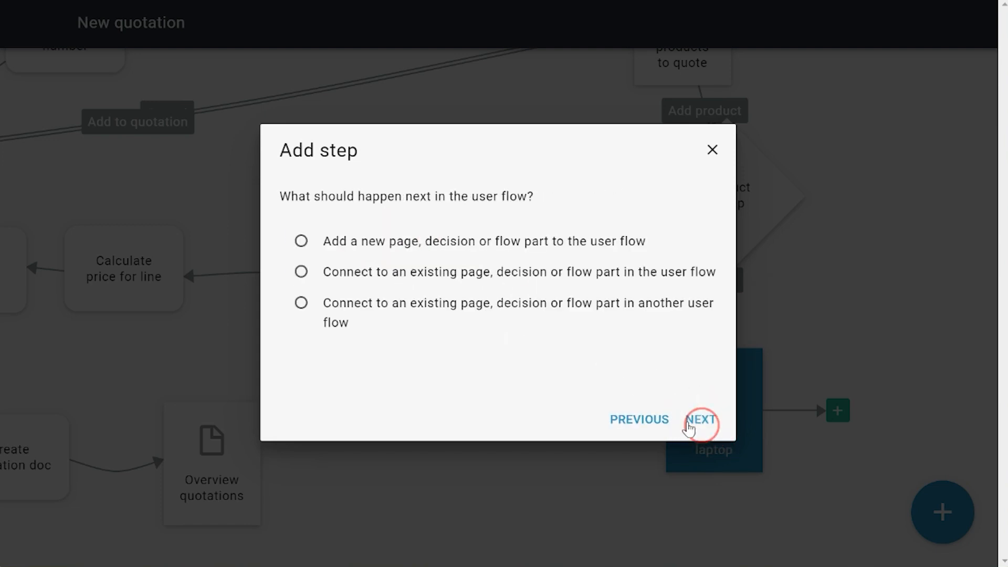
- Connect the Next button to the existing Create Quotation line flow part, and shift that part and the product group decision to make room
left_click(398, 272)
left_click(699, 420)
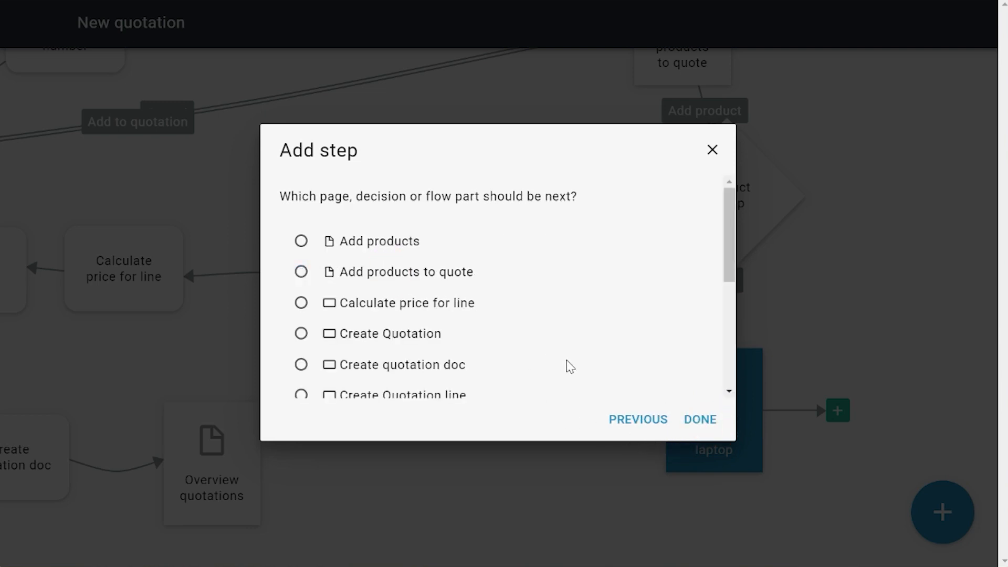
scroll(603, 331, "down", 2)
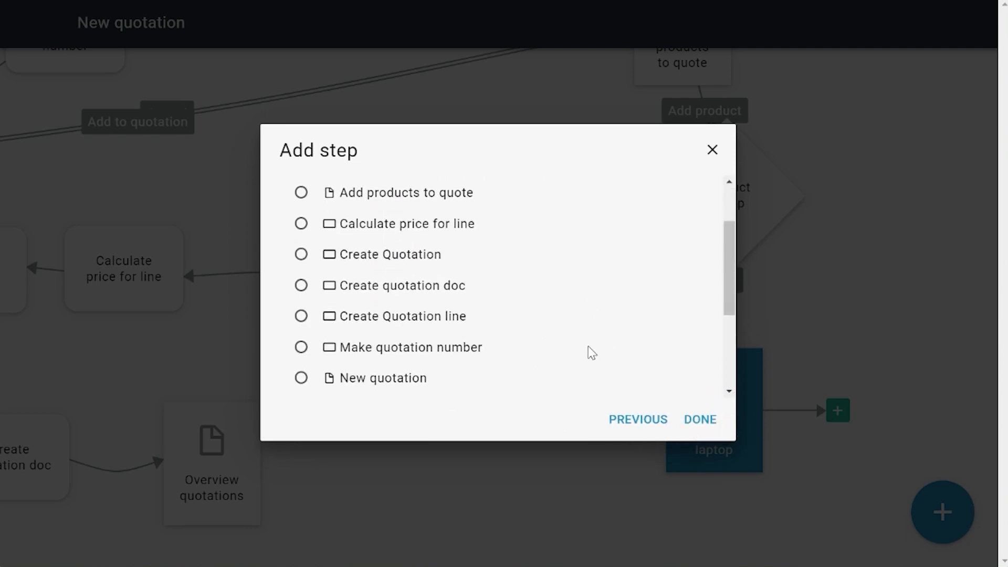
scroll(587, 347, "down", 4)
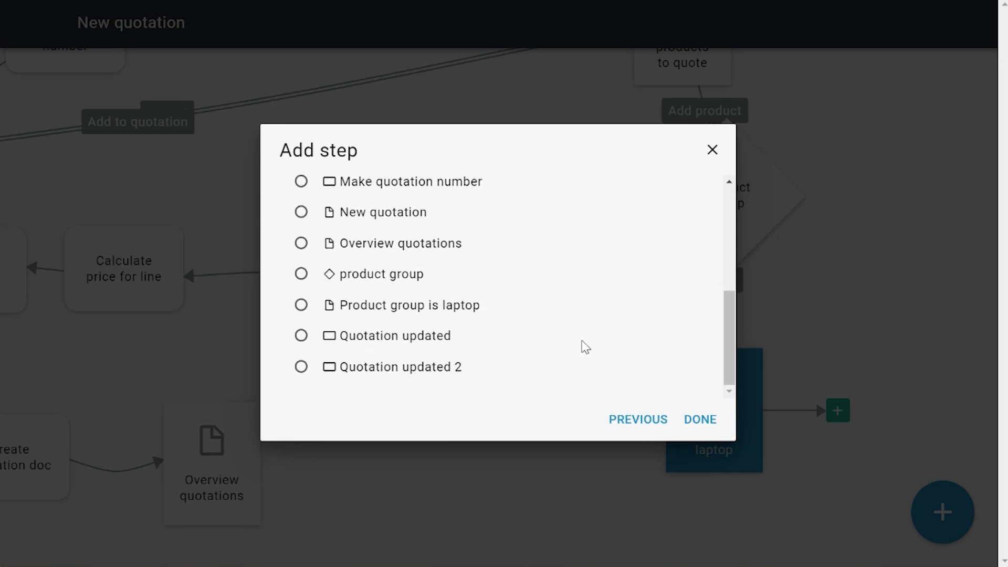
scroll(578, 338, "up", 2)
left_click(440, 236)
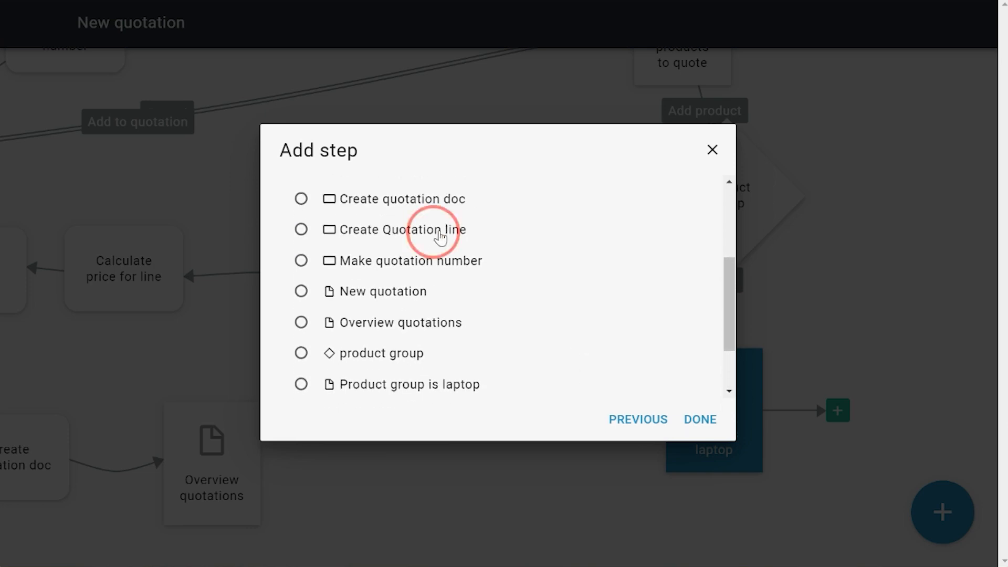
left_click(706, 421)
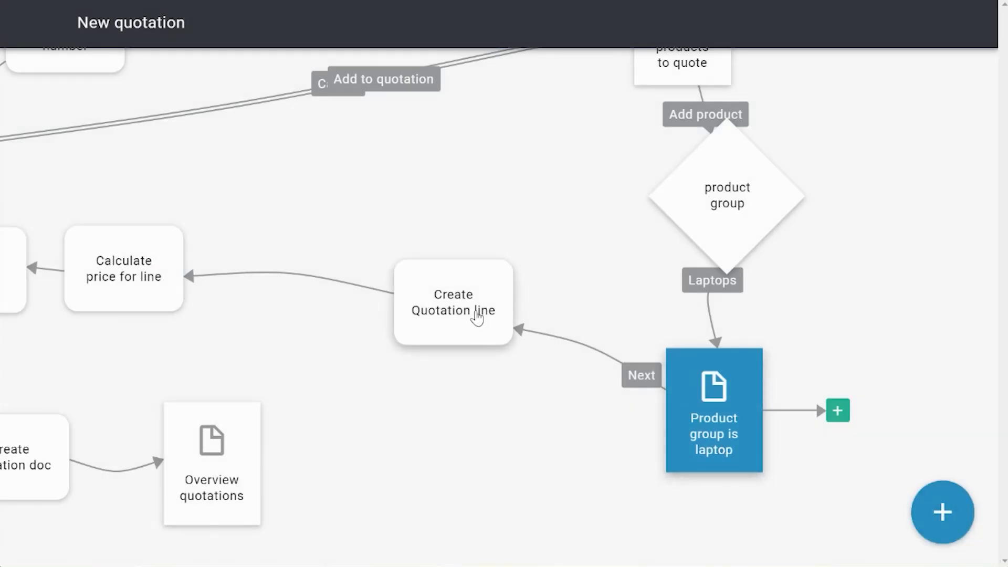
left_click_drag(477, 317, 399, 362)
left_click_drag(697, 220, 554, 223)
- Add a "Back to list products" navigation button to the laptop page with no additional rule, ordered after Next
left_click(837, 411)
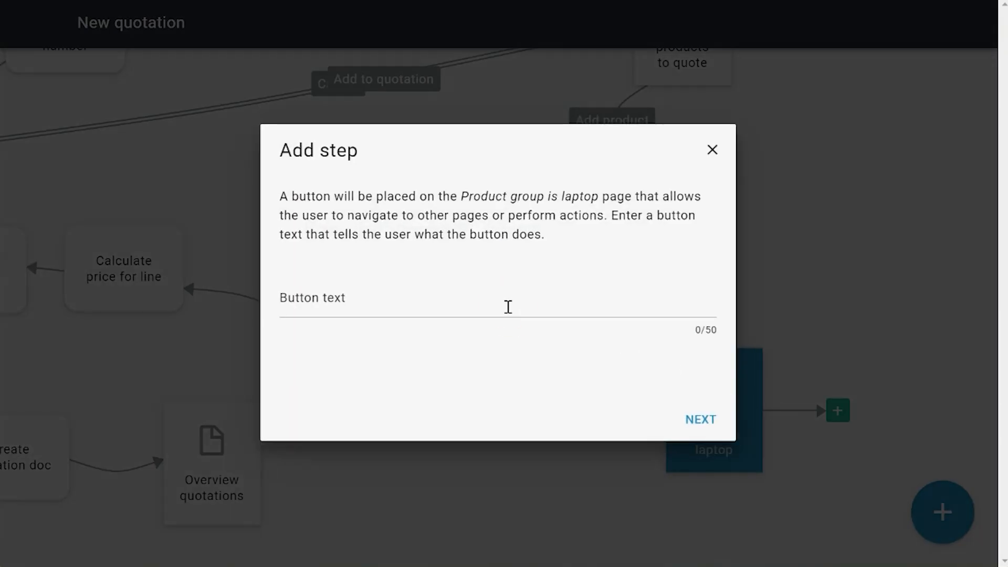
left_click(508, 307)
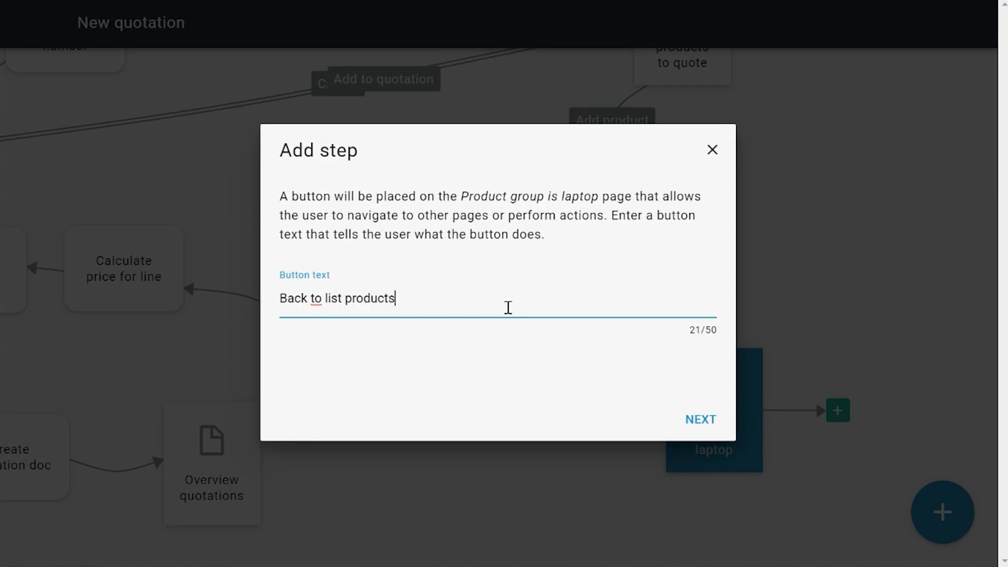
left_click(701, 420)
left_click(412, 240)
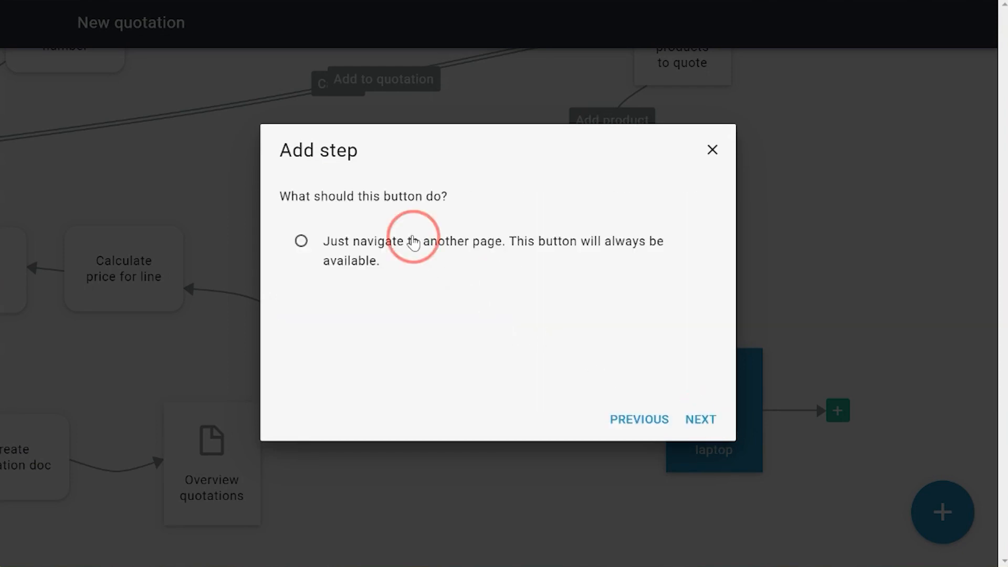
left_click(697, 418)
left_click(403, 262)
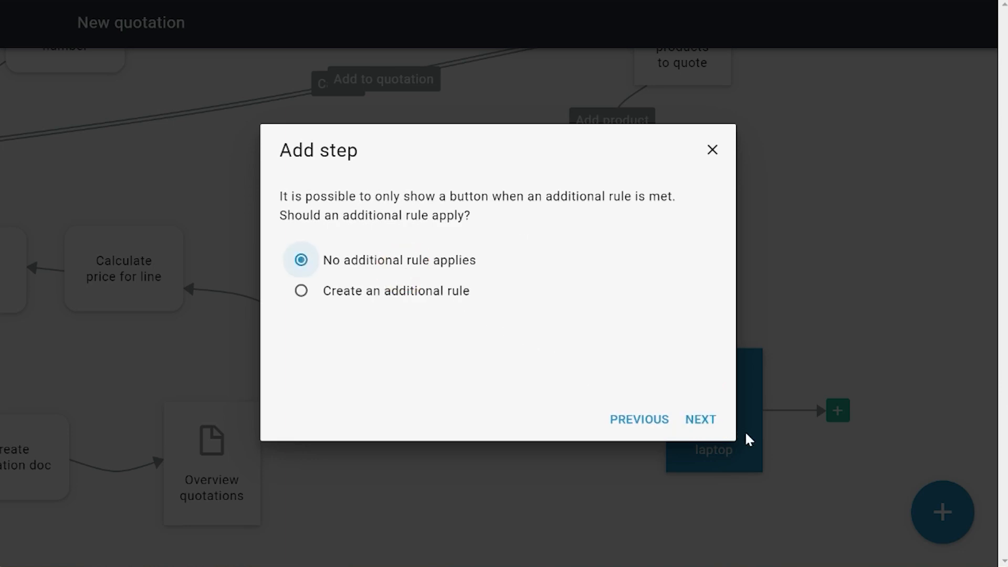
left_click(706, 422)
left_click(691, 423)
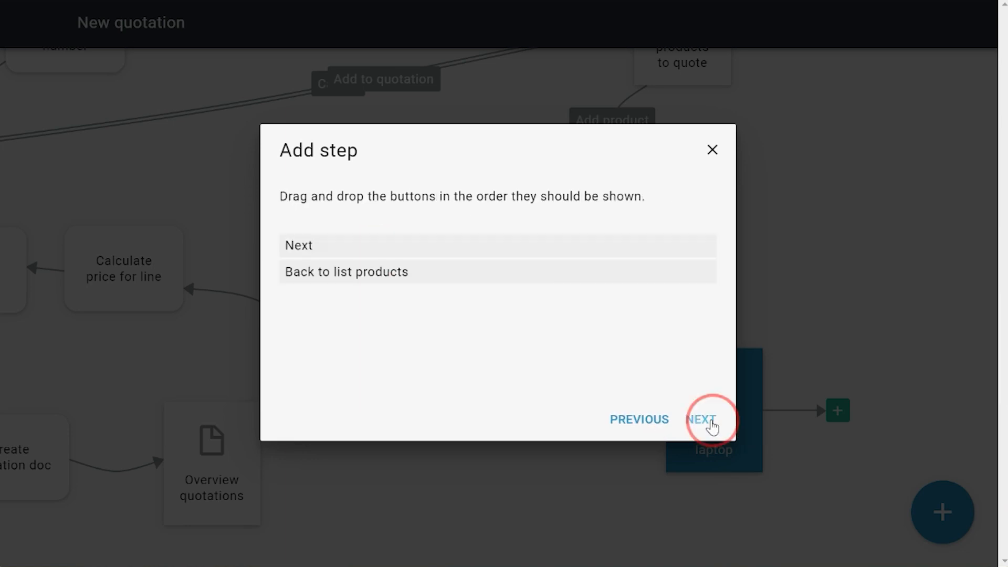
- Connect the Back to list products button to the existing Add products to quote page in the user flow
left_click(417, 272)
left_click(696, 420)
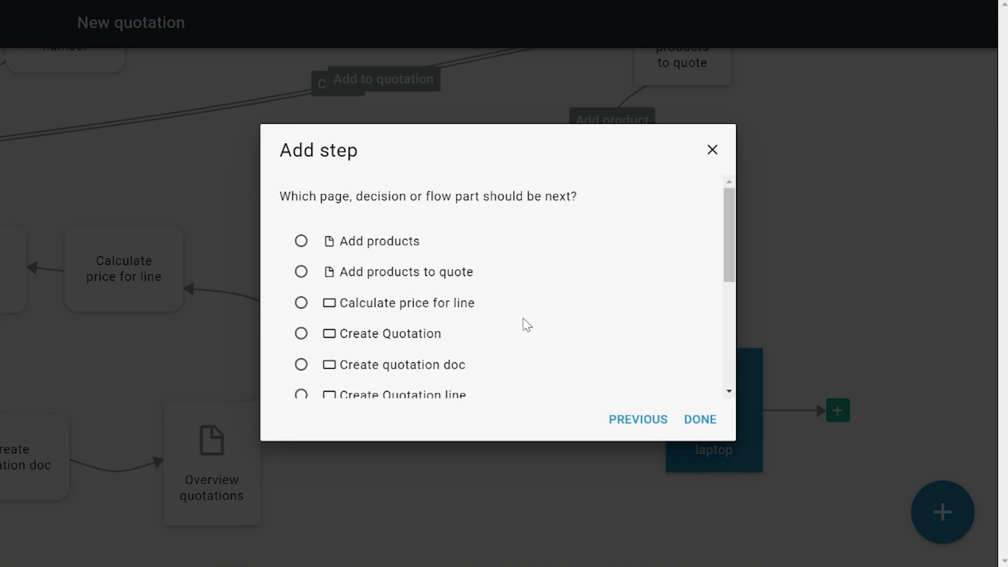
left_click(399, 273)
left_click(710, 423)
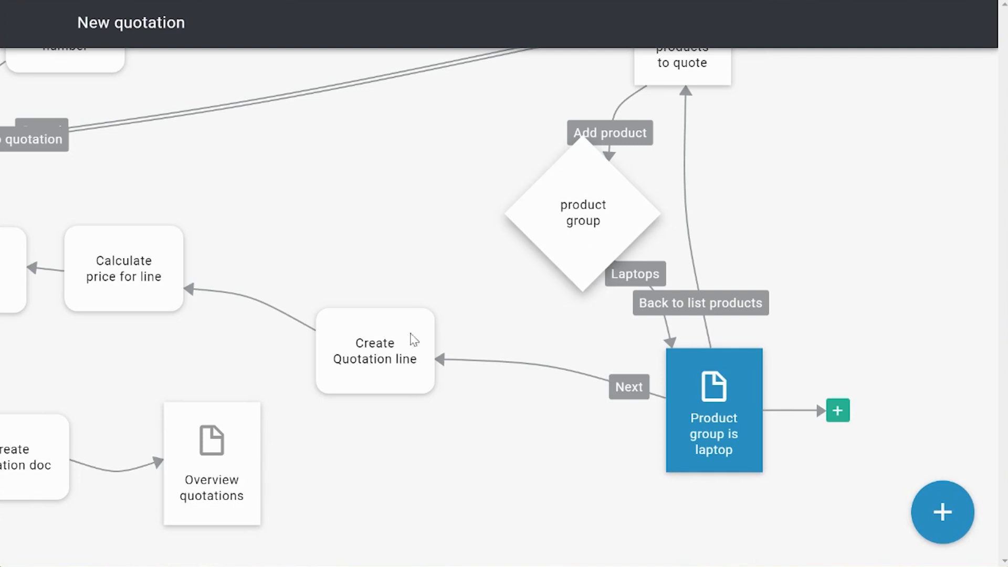
- Move the Create Quotation line part and the product group decision farther from the laptop page to spread out the flow
left_click_drag(401, 334, 363, 362)
left_click_drag(577, 214, 499, 223)
left_click_drag(654, 155, 657, 175)
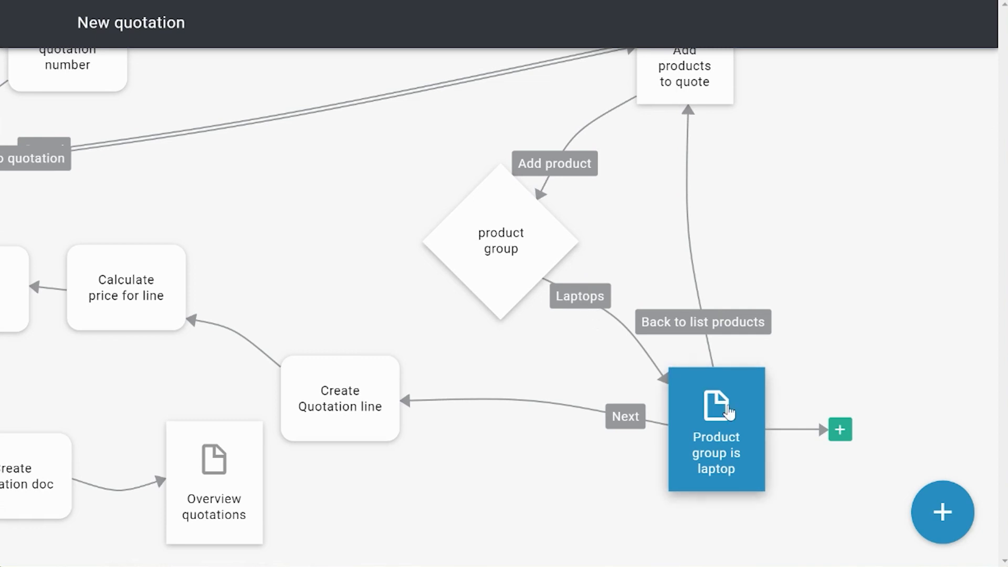
- Add a path from the product group decision for any other value, connected to the existing Create Quotation line flow part
left_click(496, 250)
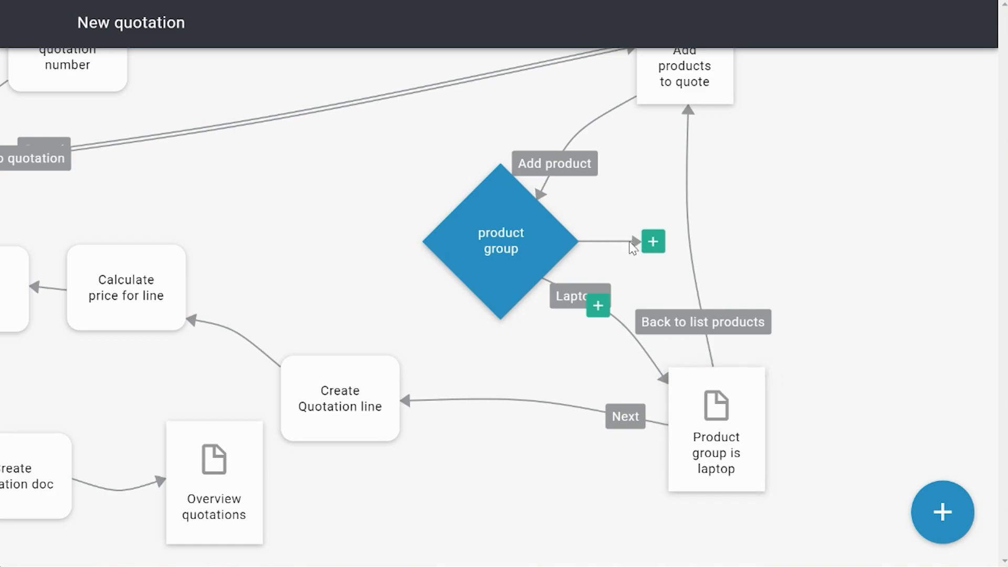
left_click(654, 245)
left_click(475, 306)
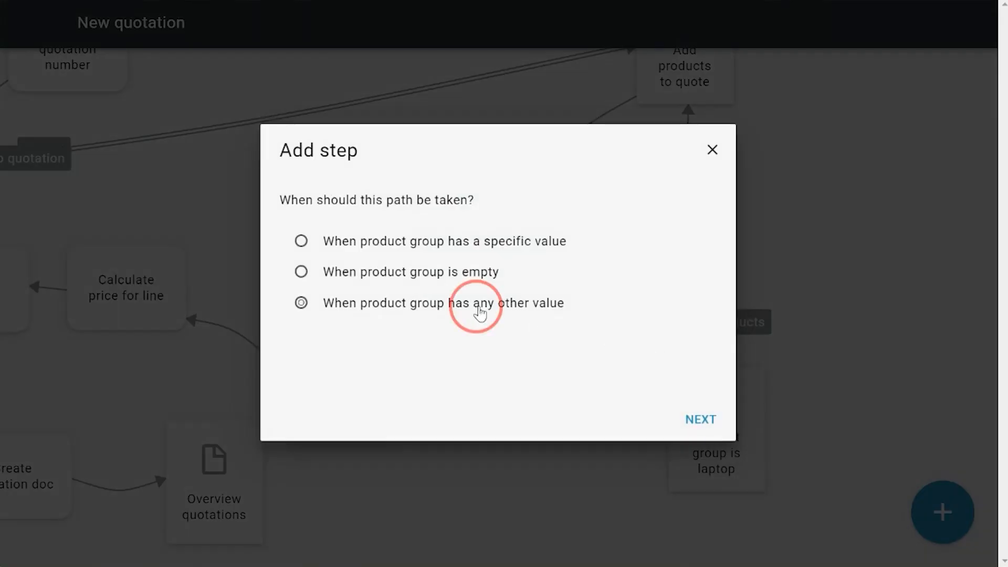
left_click(700, 424)
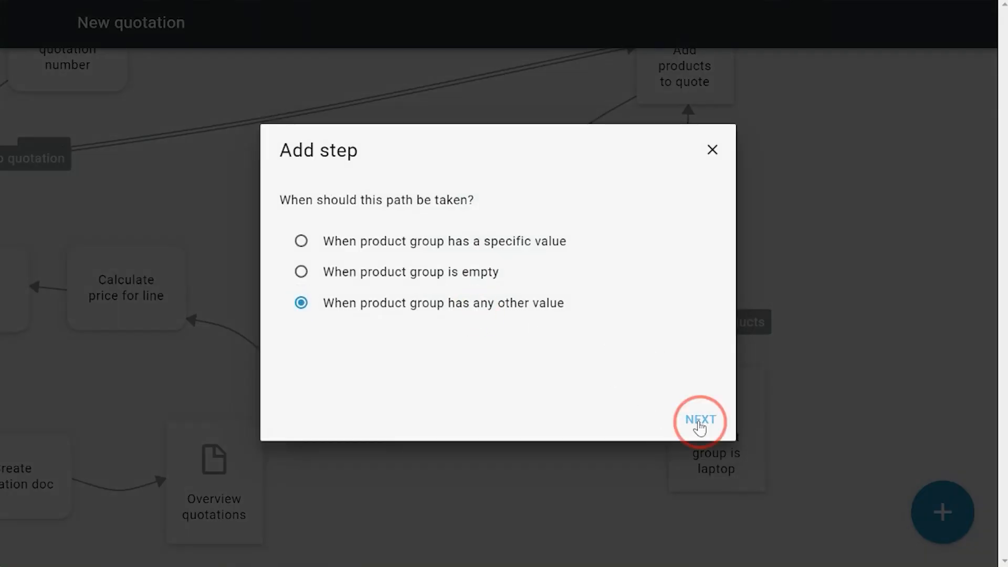
left_click(441, 274)
left_click(706, 423)
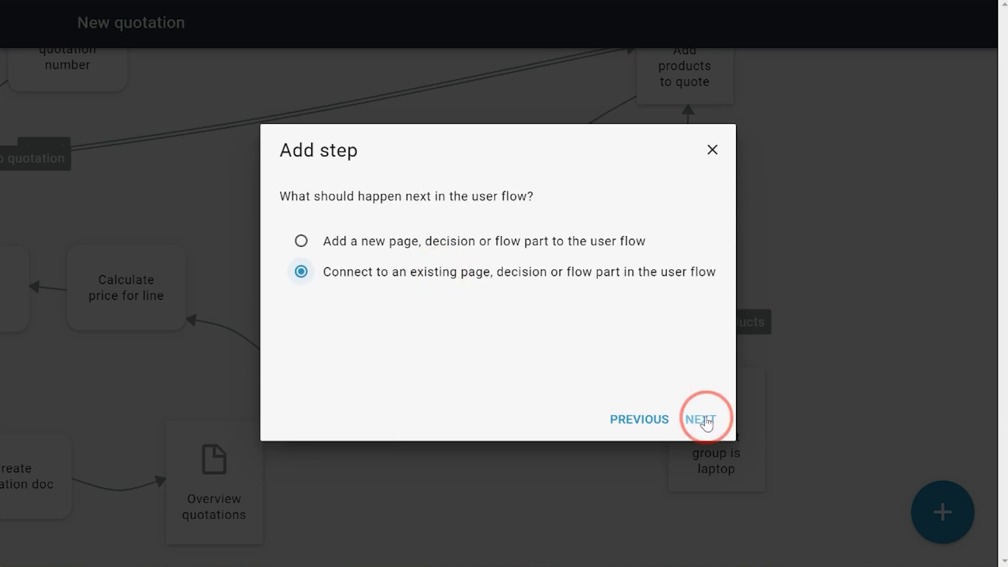
scroll(431, 273, "down", 3)
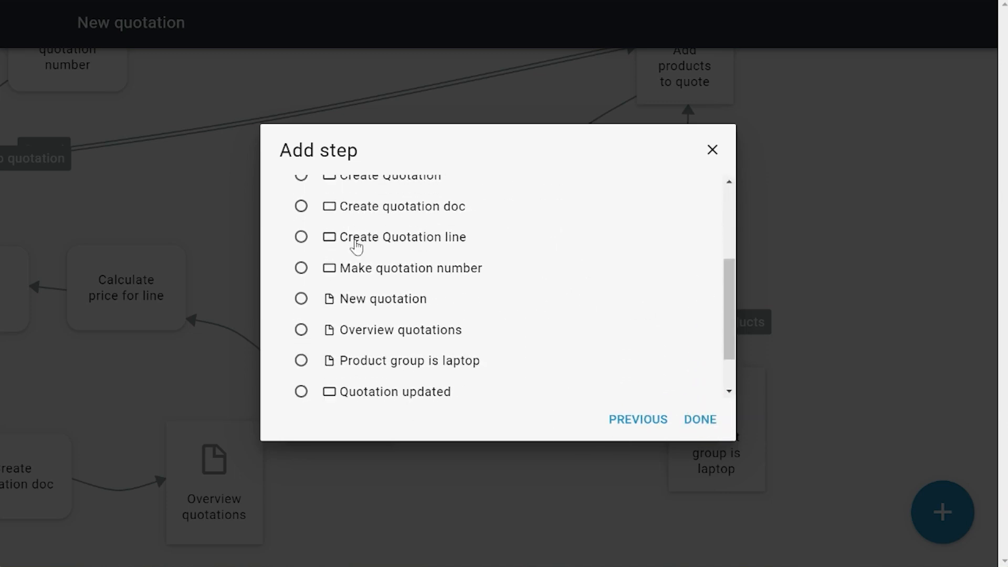
left_click(357, 245)
left_click(699, 423)
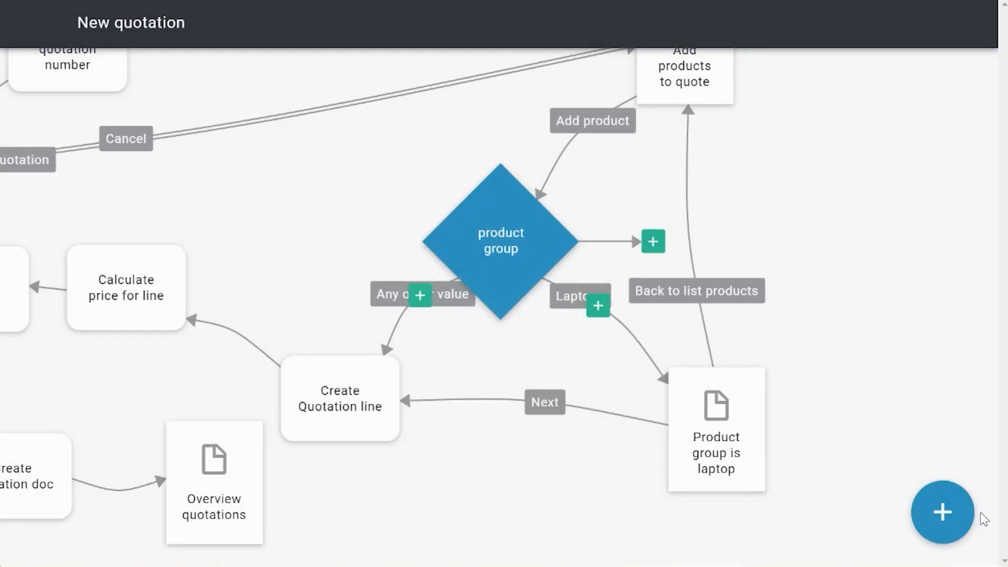
left_click(940, 510)
- Set the Amount input of the Create Quotation line part to the Amount from the Add products to quote page
left_click_drag(626, 413, 638, 414)
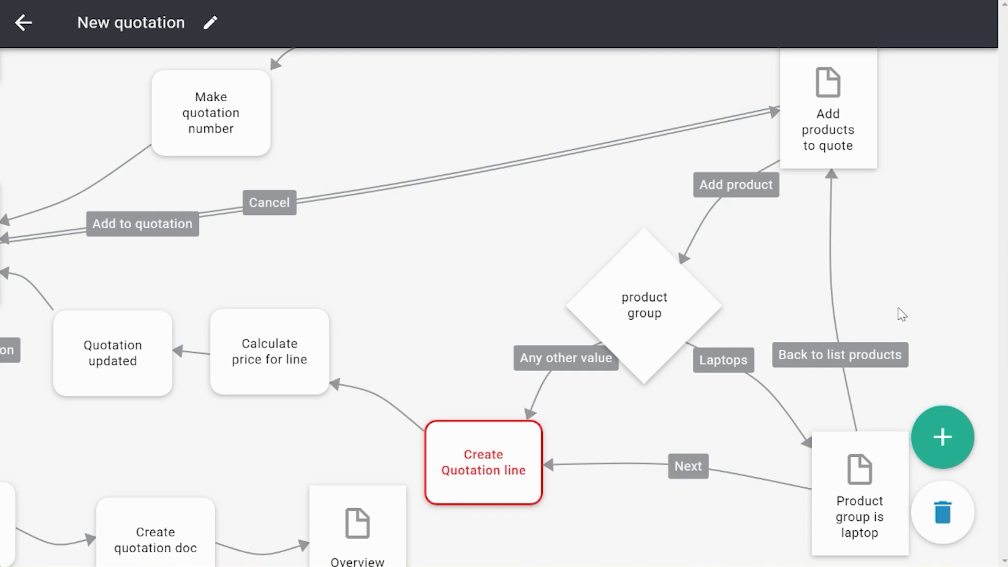
left_click_drag(621, 479, 660, 401)
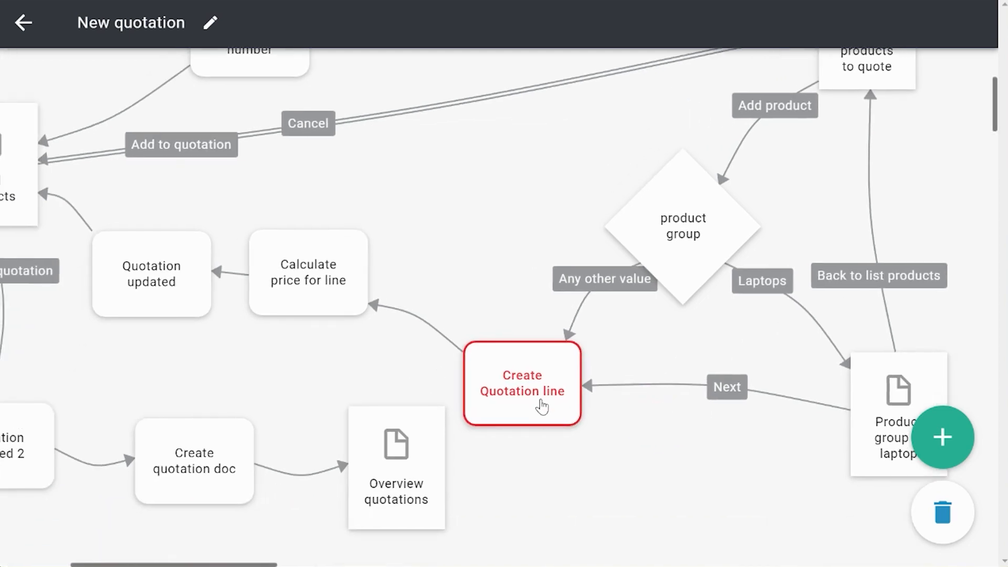
left_click(542, 404)
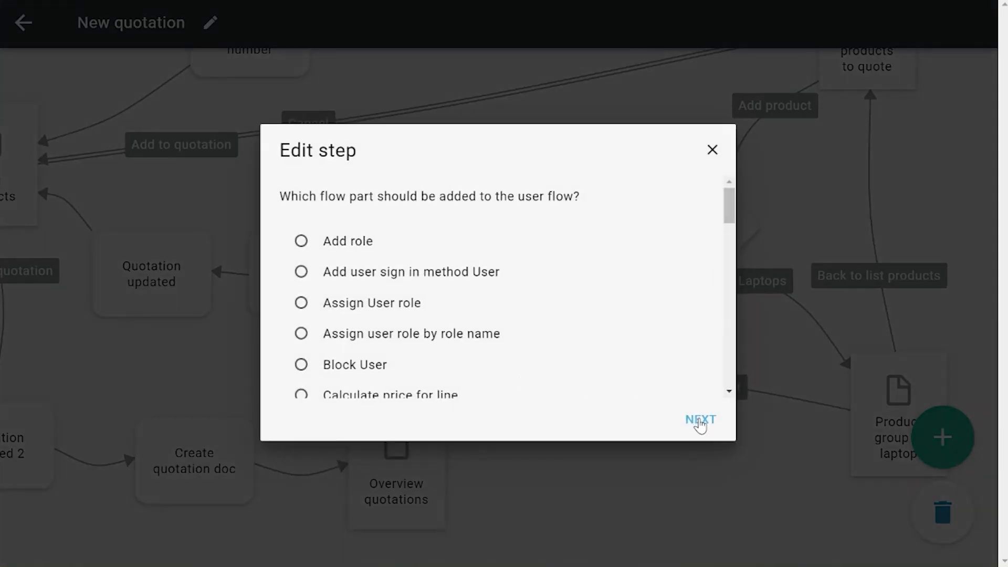
left_click(696, 420)
left_click(333, 282)
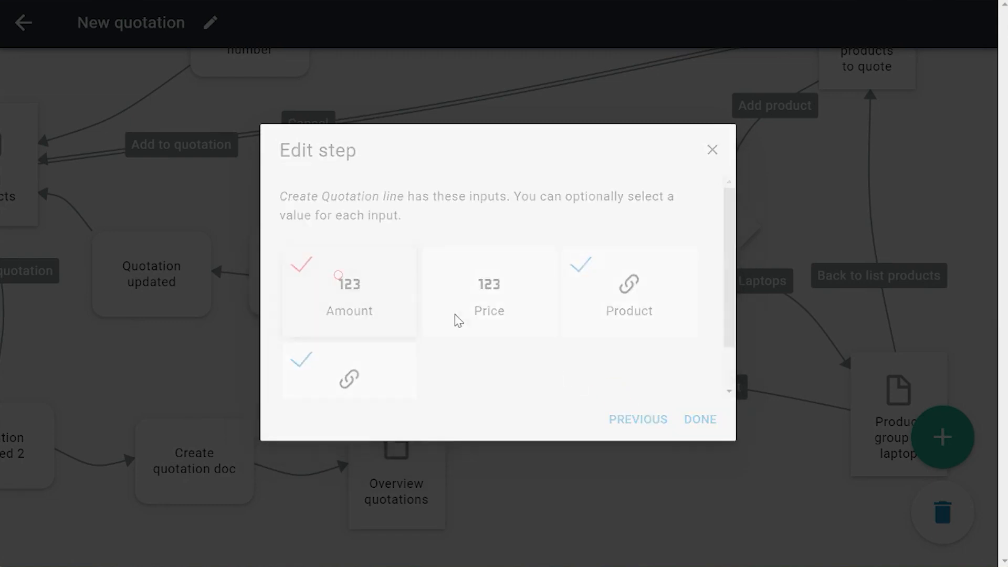
left_click(700, 418)
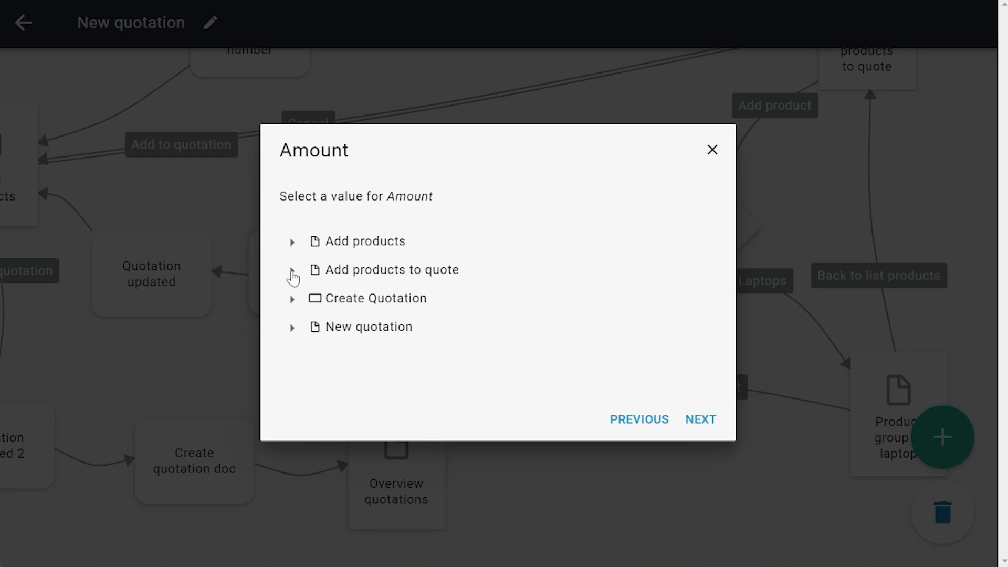
left_click(292, 270)
left_click(344, 299)
left_click(698, 420)
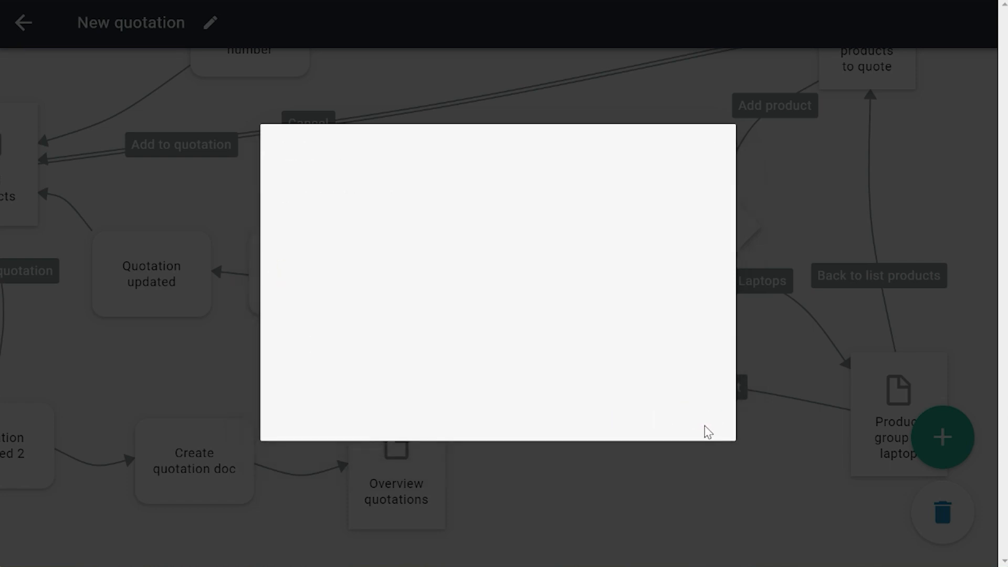
left_click(703, 421)
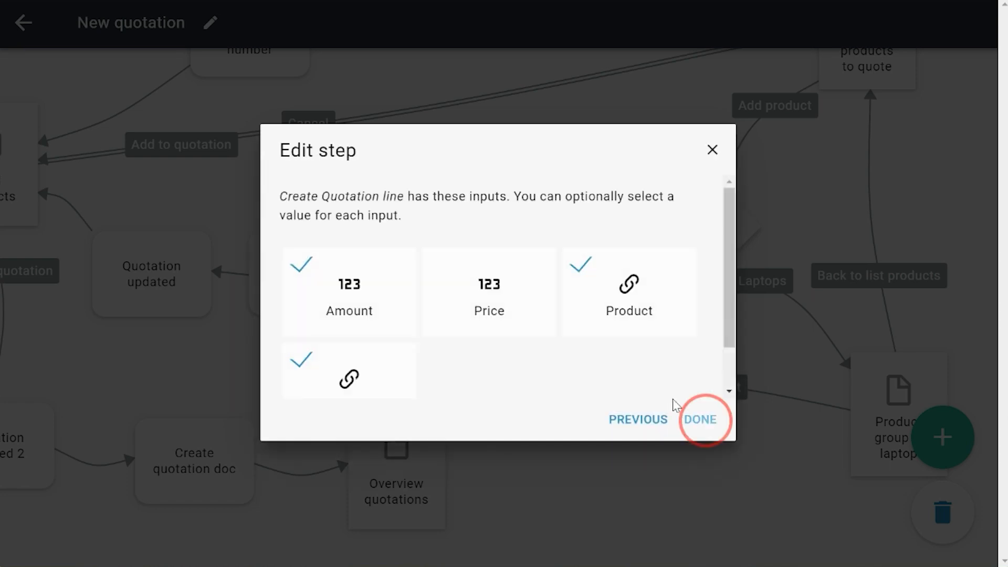
left_click(504, 304)
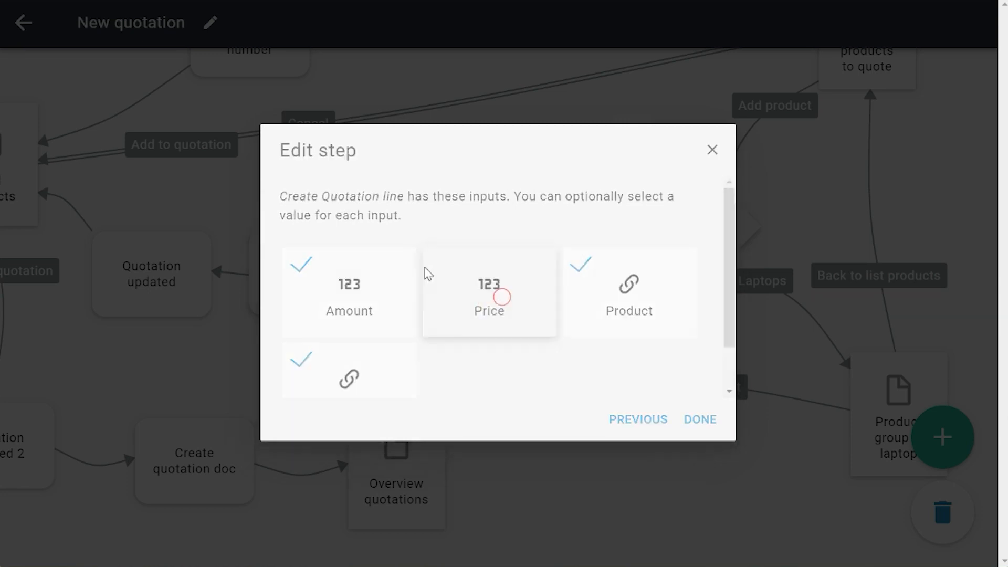
left_click(371, 271)
left_click(687, 419)
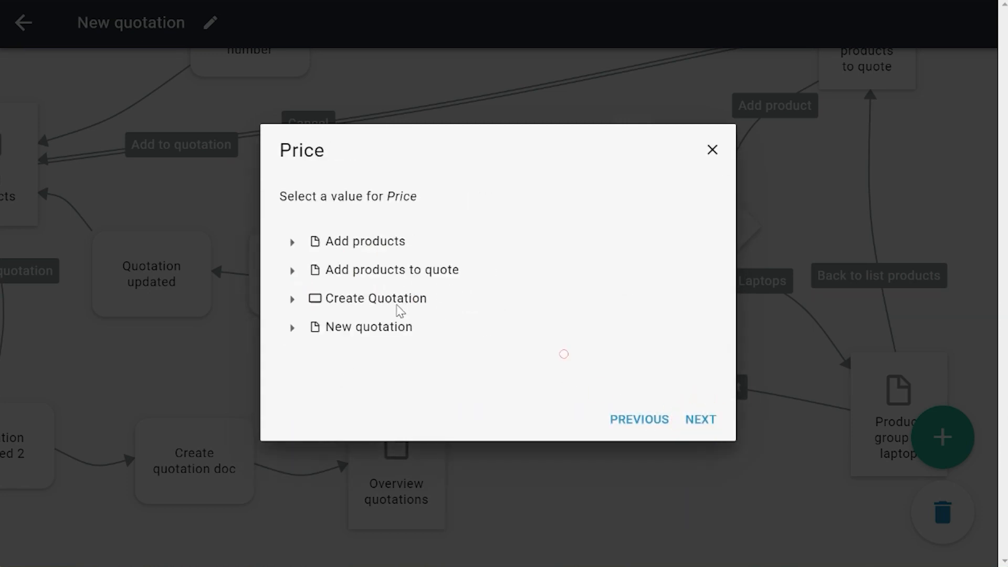
left_click(292, 270)
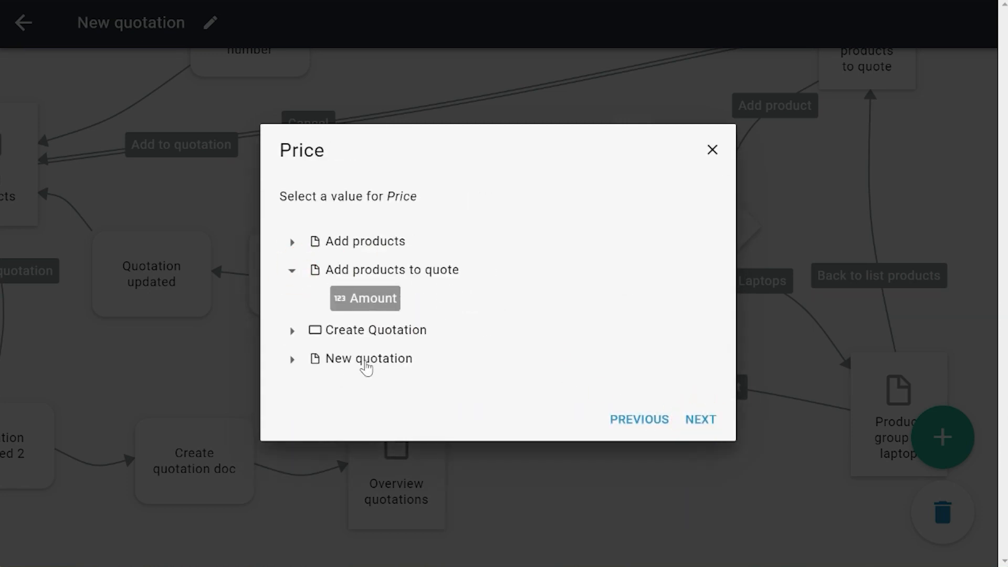
left_click(637, 423)
left_click(637, 423)
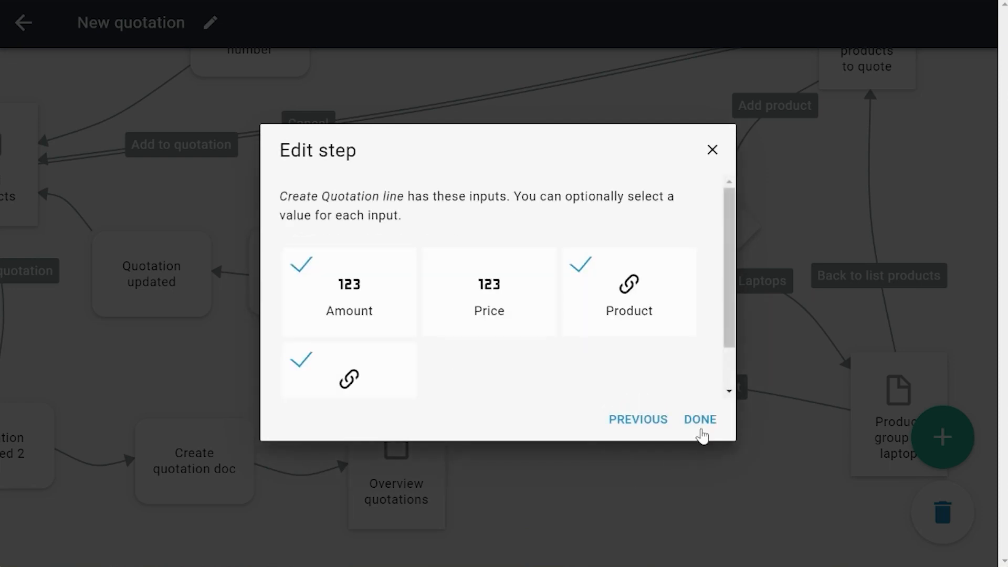
- Save the Create Quotation line inputs and publish the design to the Main environment
left_click(699, 423)
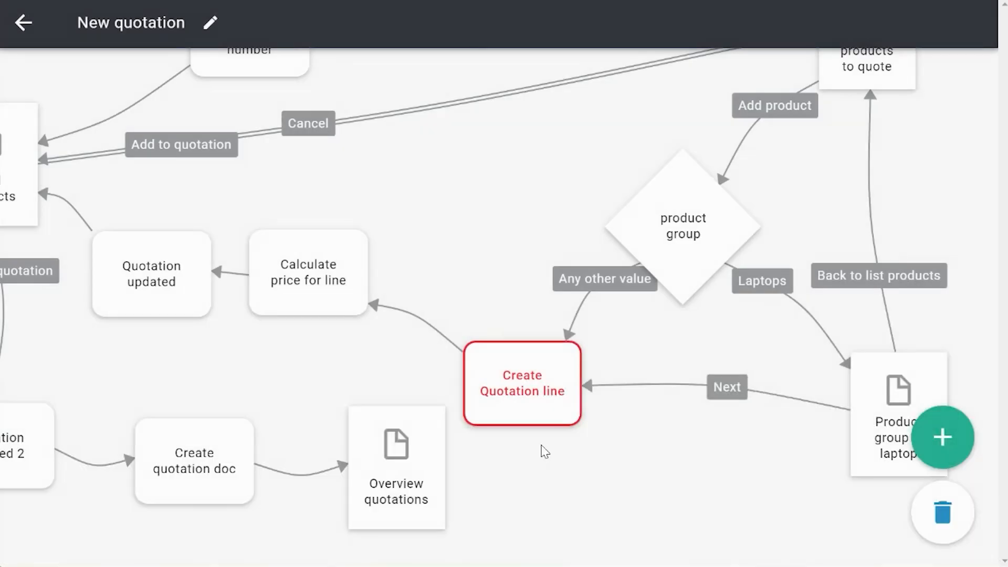
left_click(23, 26)
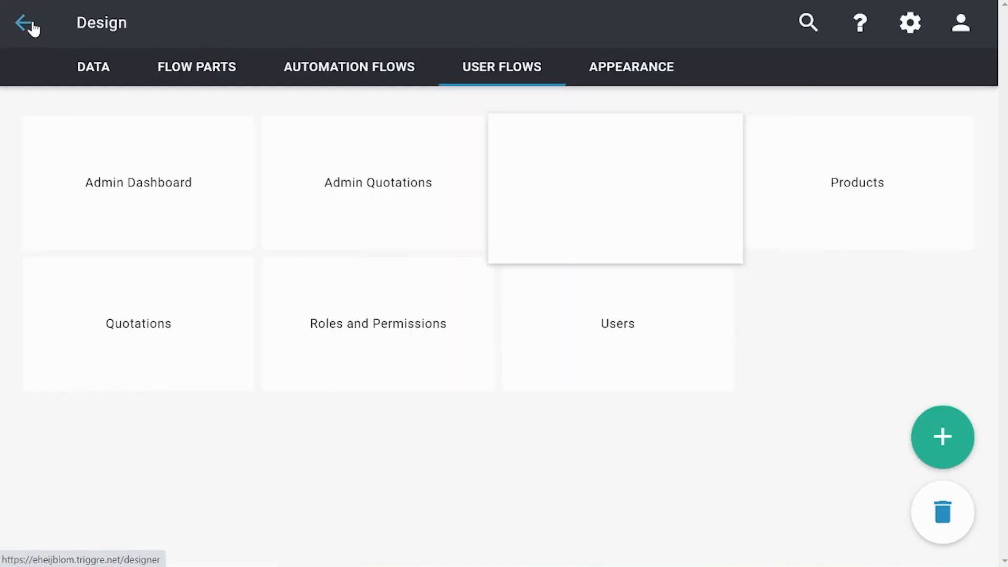
left_click(22, 25)
left_click(170, 25)
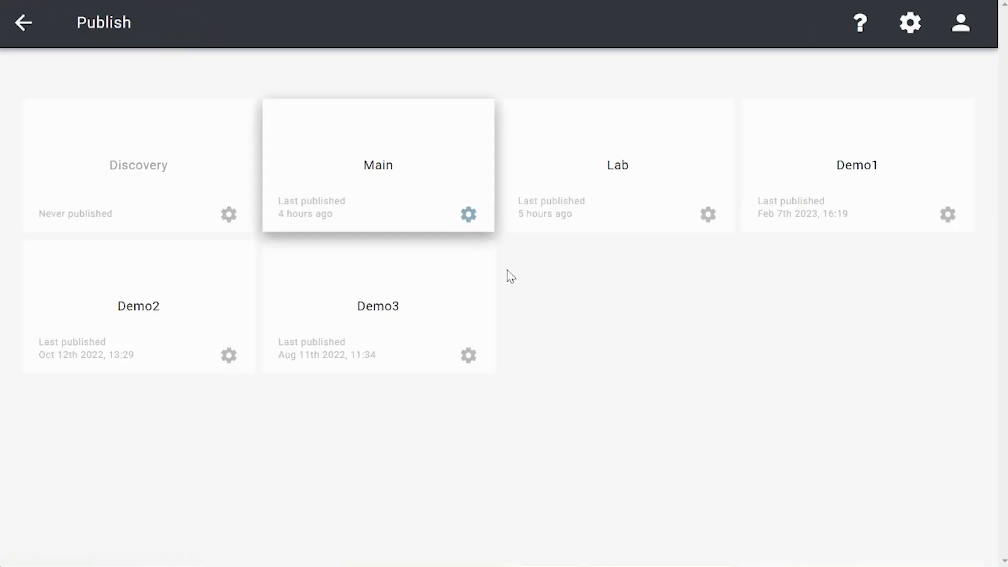
left_click(368, 158)
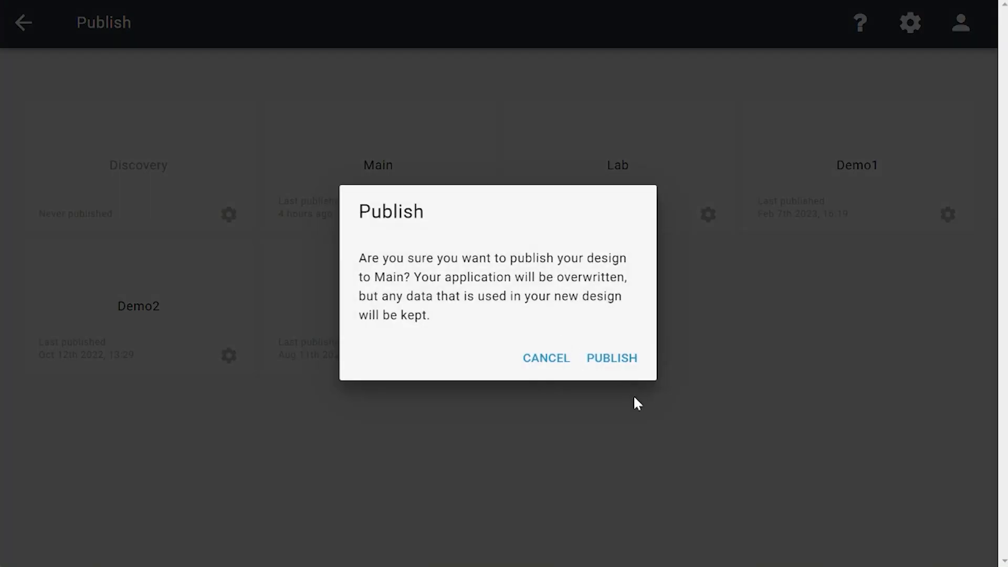
left_click(630, 359)
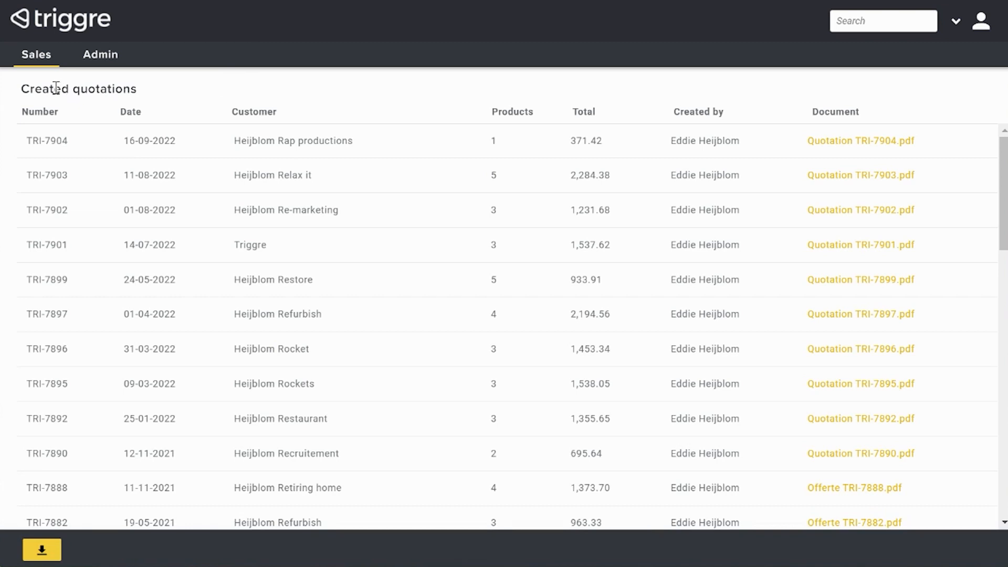
- In the published application, start a new quotation for Triggre with the contact person, address and contact e-mail, and continue to the product list
mouse_move(40, 59)
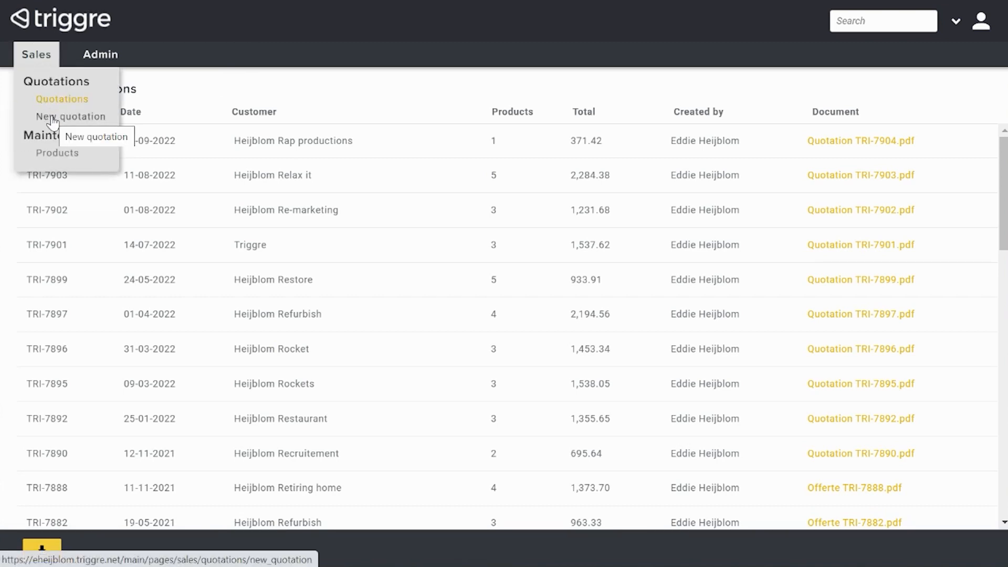
left_click(52, 117)
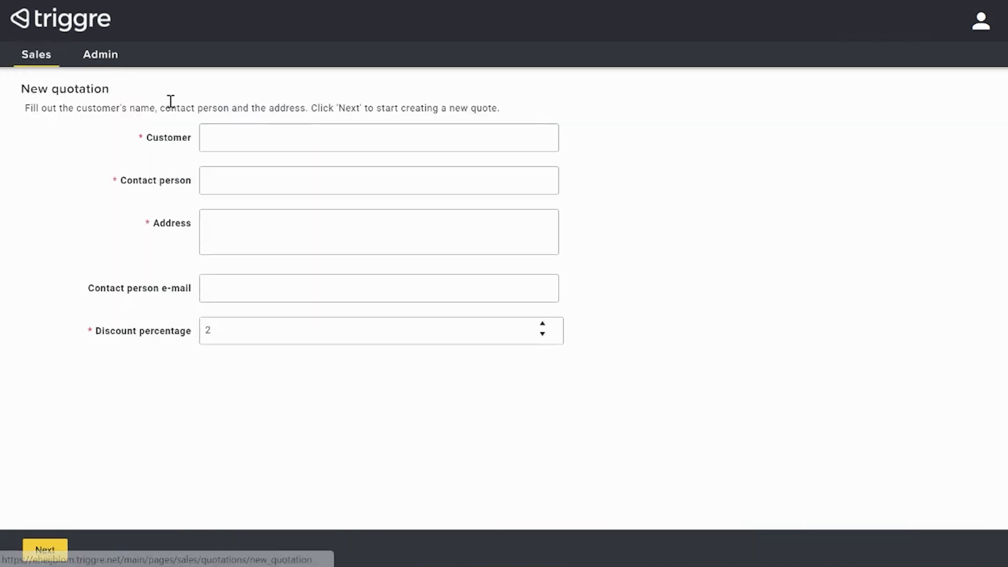
left_click(244, 140)
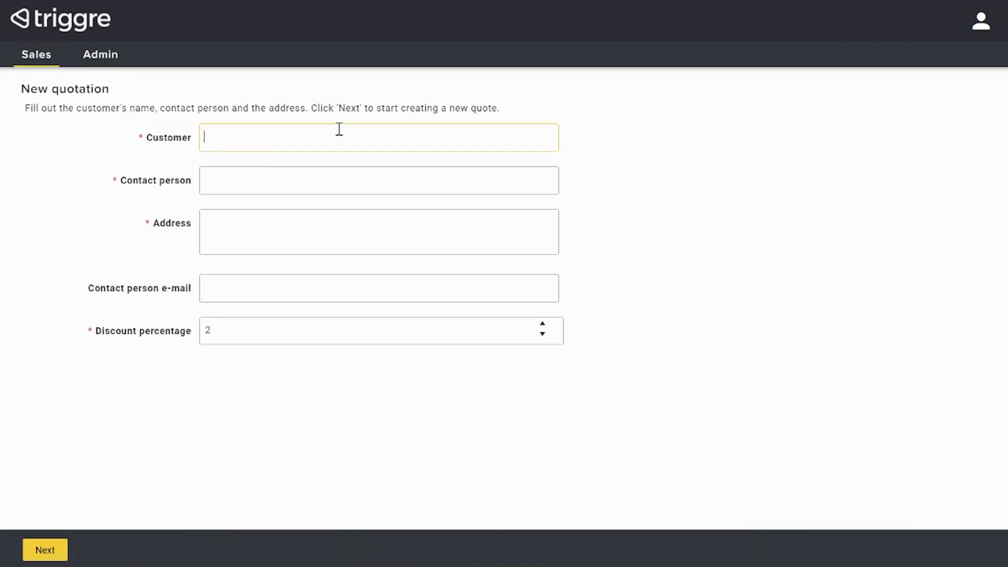
key("Tab")
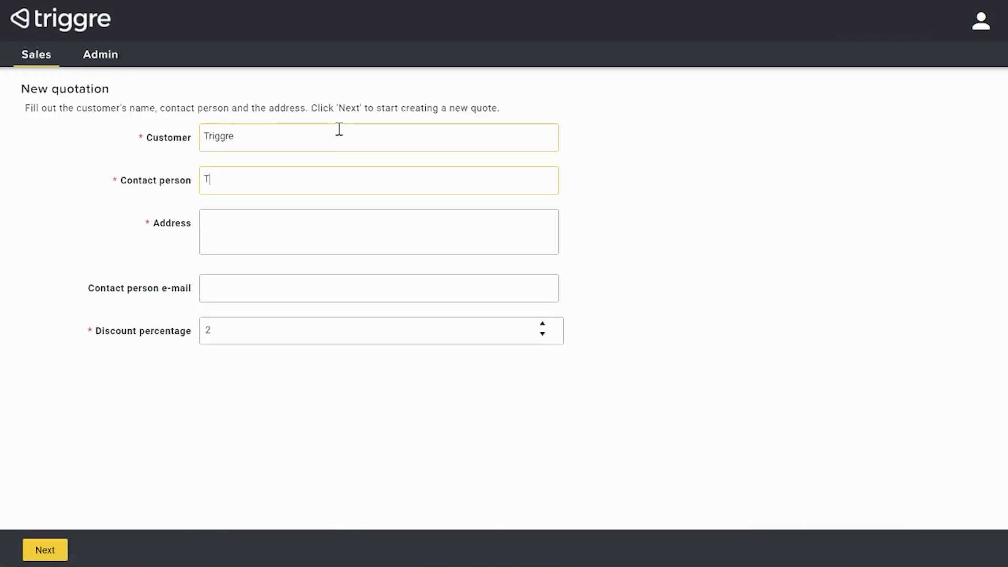
type("Triggre")
key("Tab")
type("Maanl")
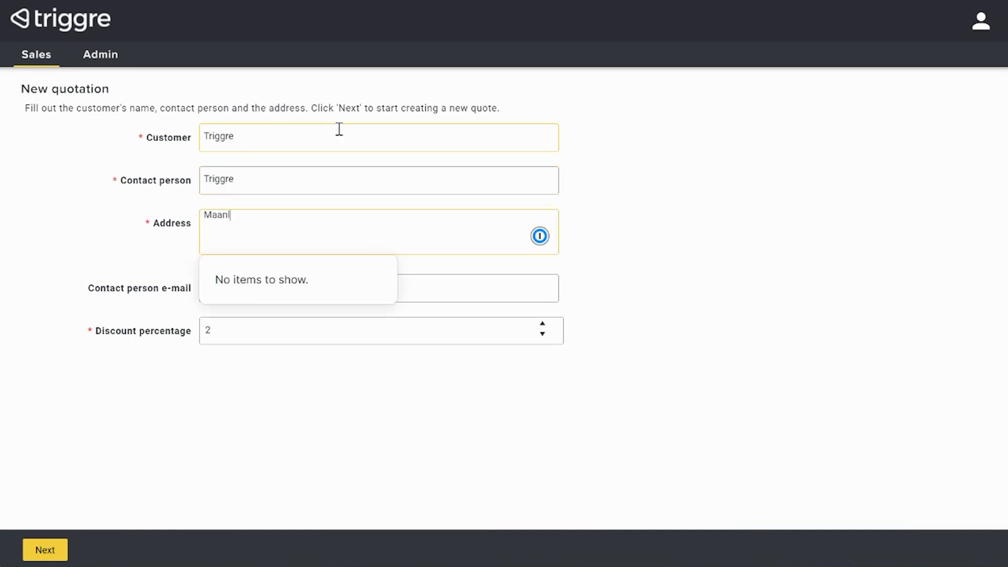
type("ander 47")
key("Tab")
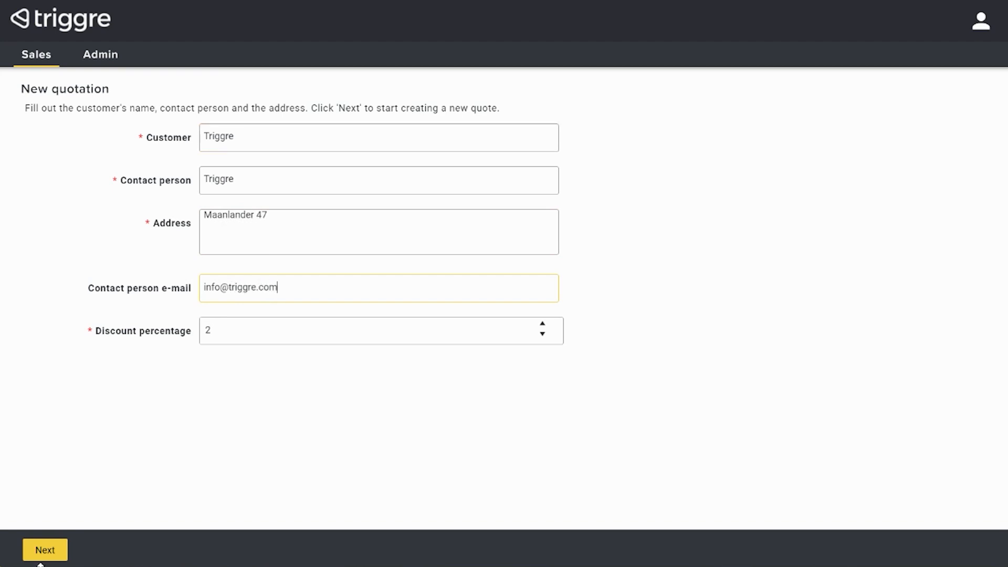
left_click(41, 549)
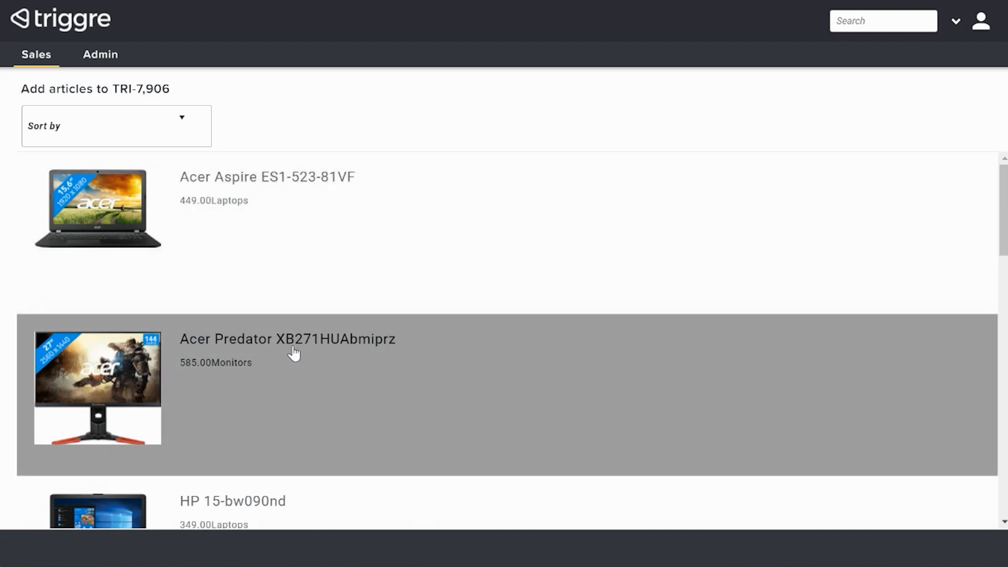
- Add one Acer Predator XB271HUAbmiprz monitor to the quotation
left_click(294, 353)
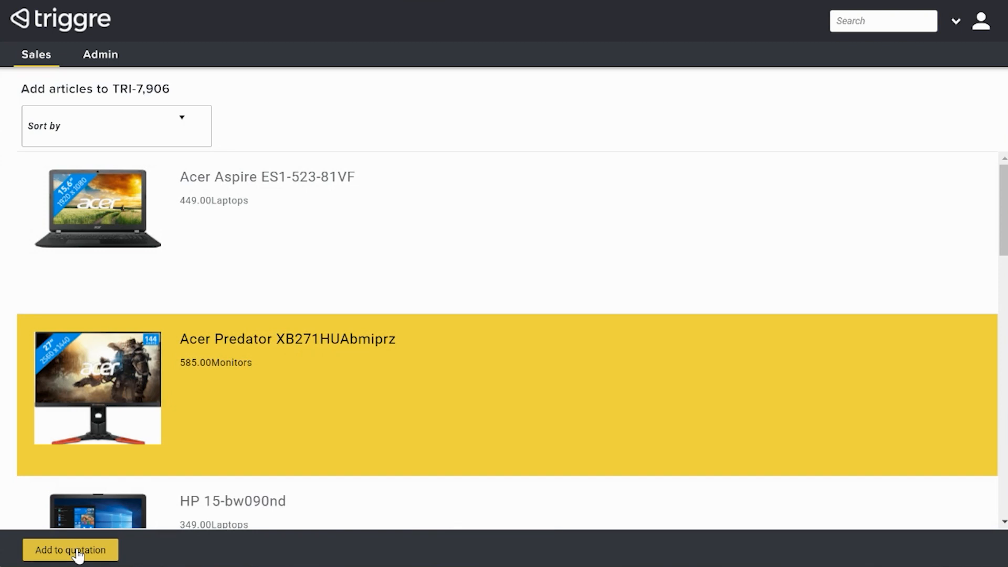
left_click(77, 554)
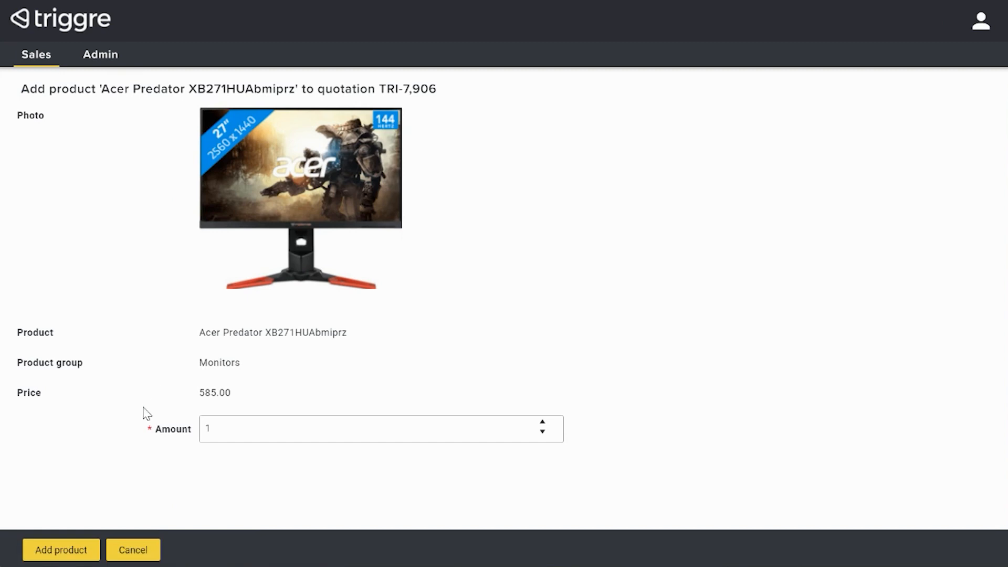
left_click(70, 549)
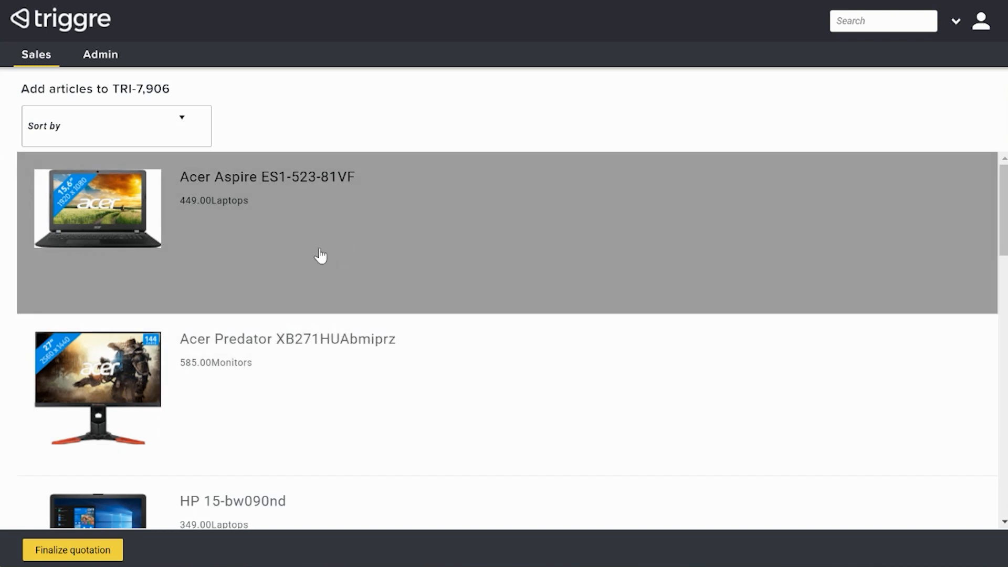
- Add one Acer Aspire ES1-523-81VF to the quotation, continuing through the laptop page, and finalize the quotation
left_click(321, 257)
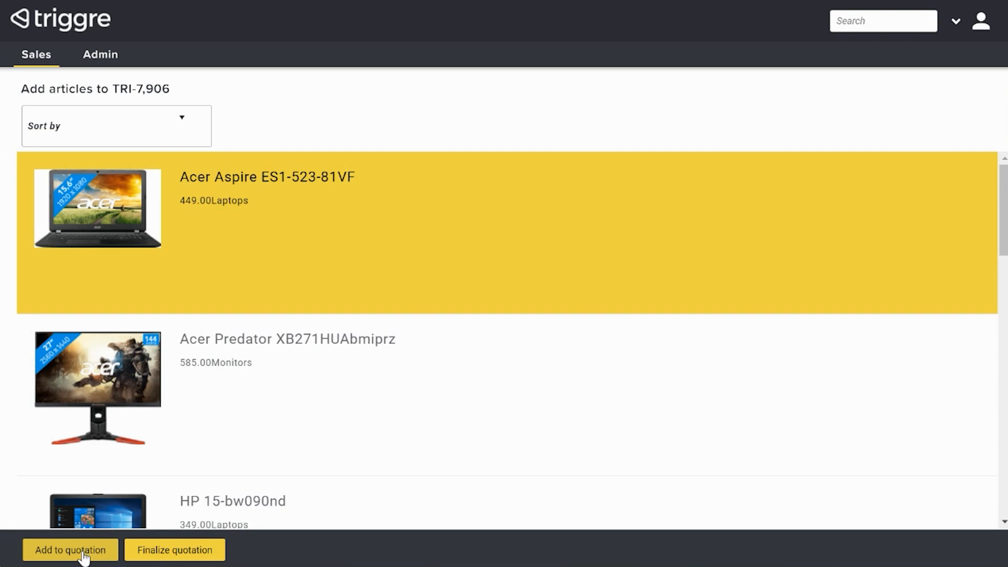
left_click(83, 553)
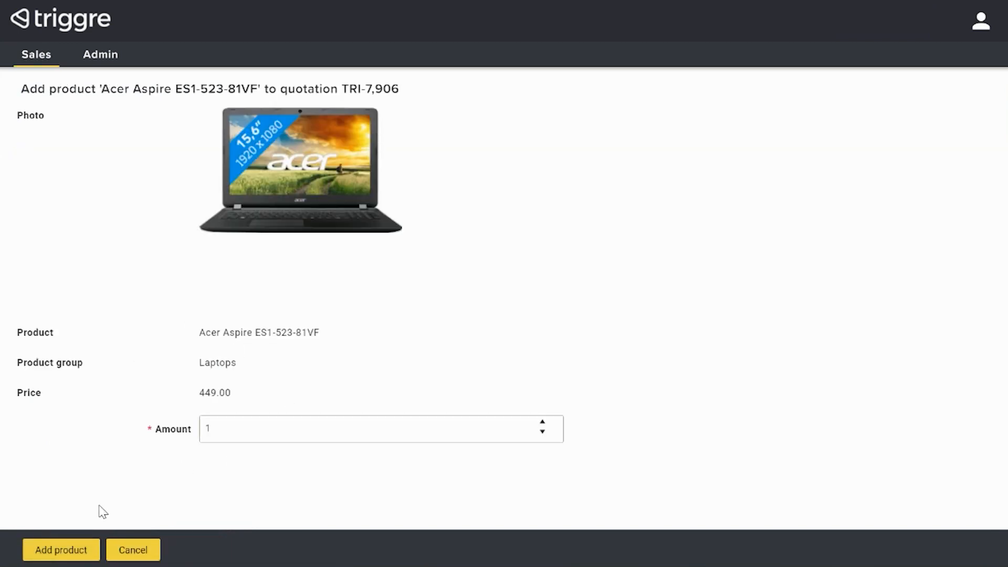
left_click(64, 549)
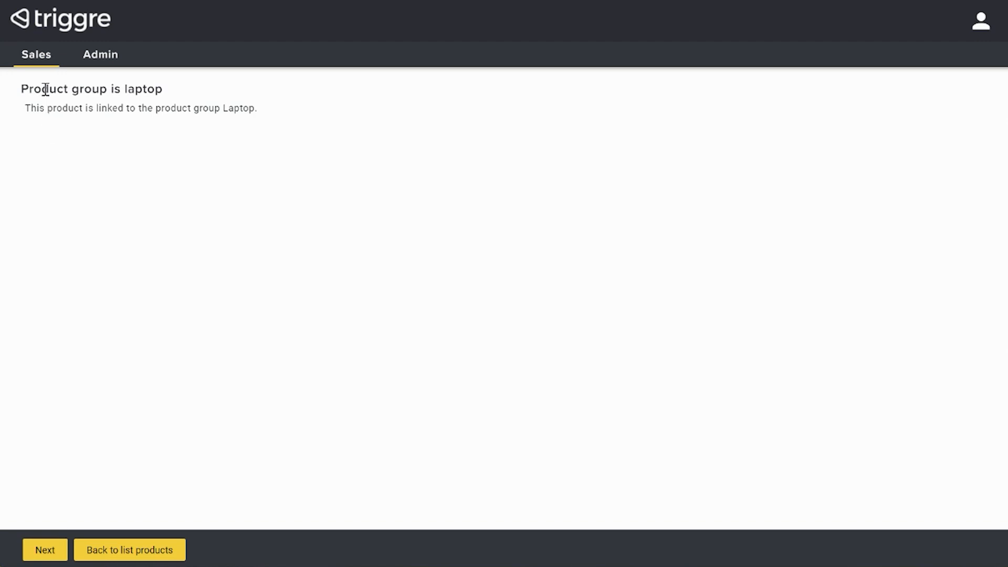
left_click_drag(46, 89, 135, 90)
left_click(179, 254)
left_click(47, 548)
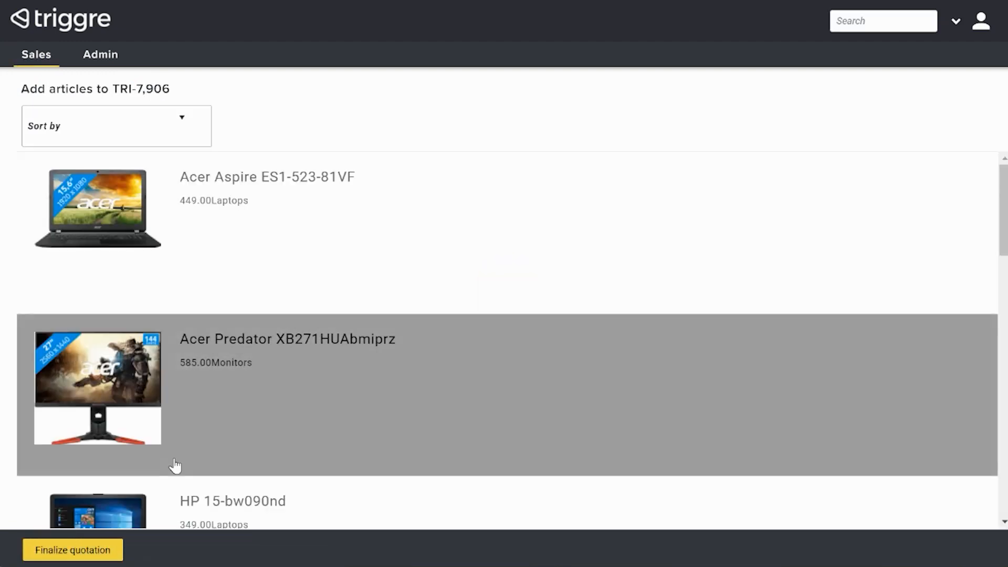
left_click(67, 549)
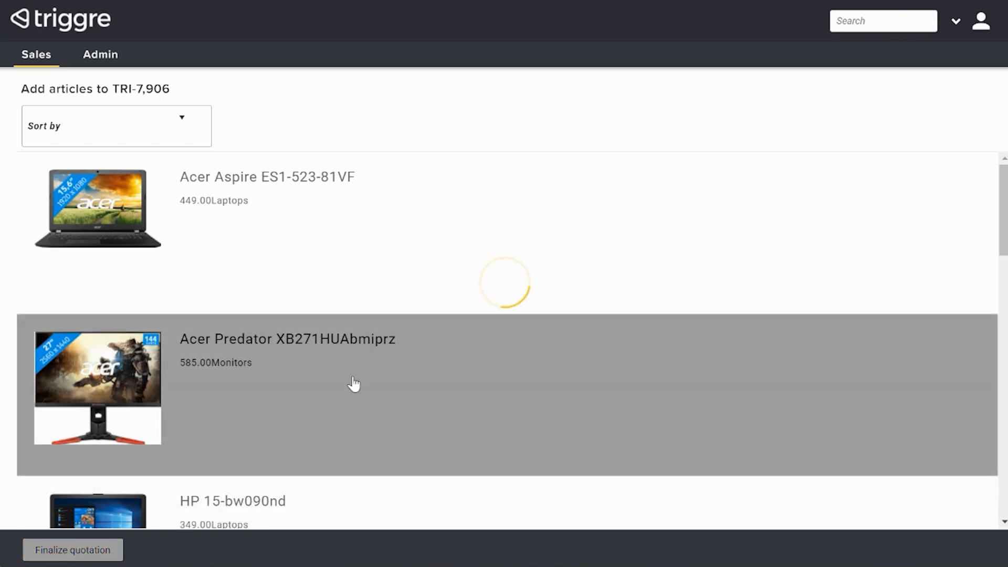